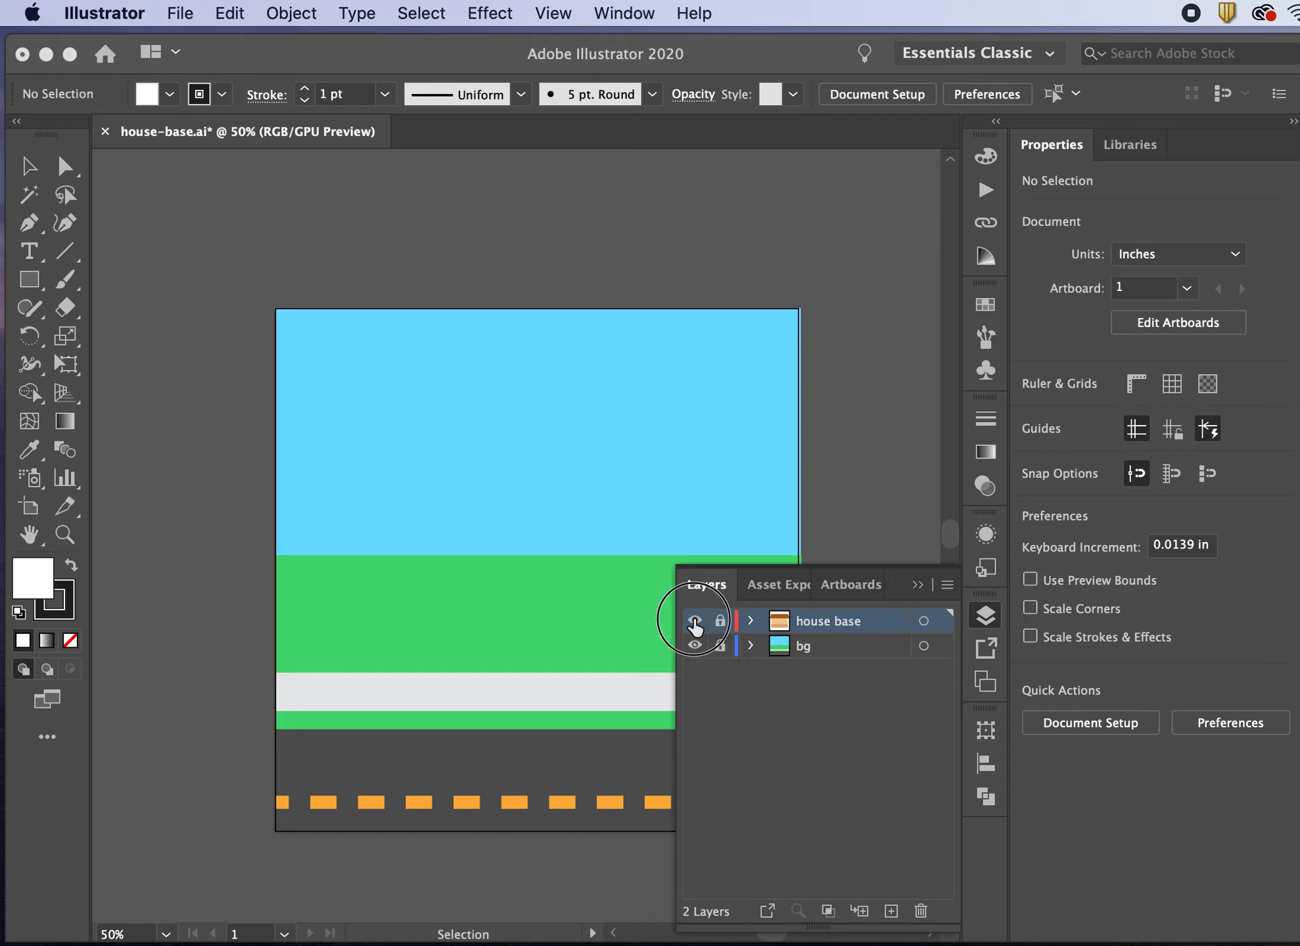
Hide and show the house base layer and the bg layer one at a time to examine their contents
{"action": "left_click", "coordinate": [694, 621]}
{"action": "left_click", "coordinate": [695, 621]}
{"action": "left_click", "coordinate": [694, 645]}
{"action": "left_click", "coordinate": [695, 645]}
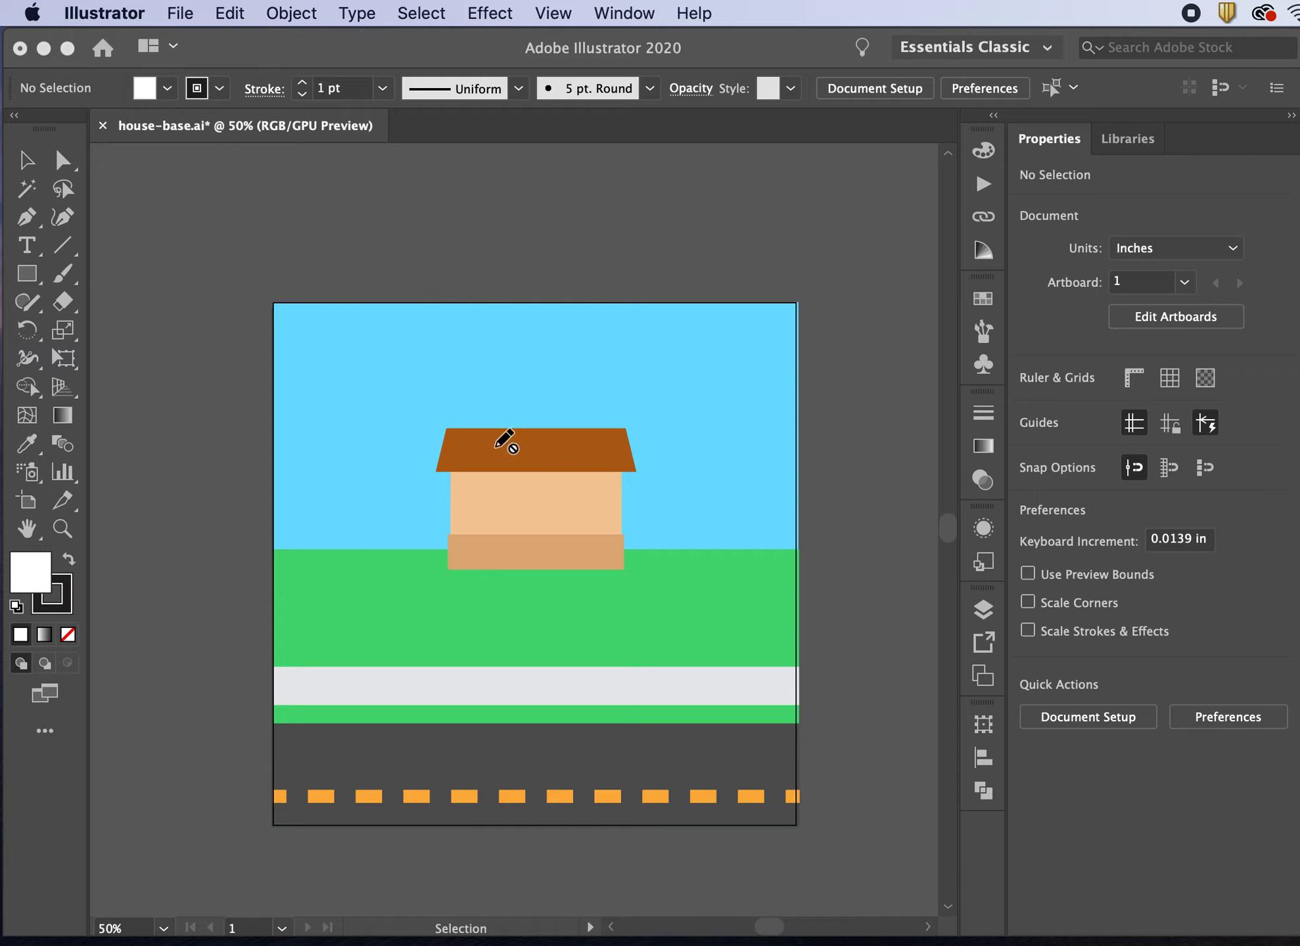
Create a new layer above house base and name it "house details"
{"action": "left_click", "coordinate": [25, 275]}
{"action": "left_click", "coordinate": [983, 610]}
{"action": "left_click", "coordinate": [888, 906]}
{"action": "double_click", "coordinate": [831, 615]}
{"action": "type", "text": "house details"}
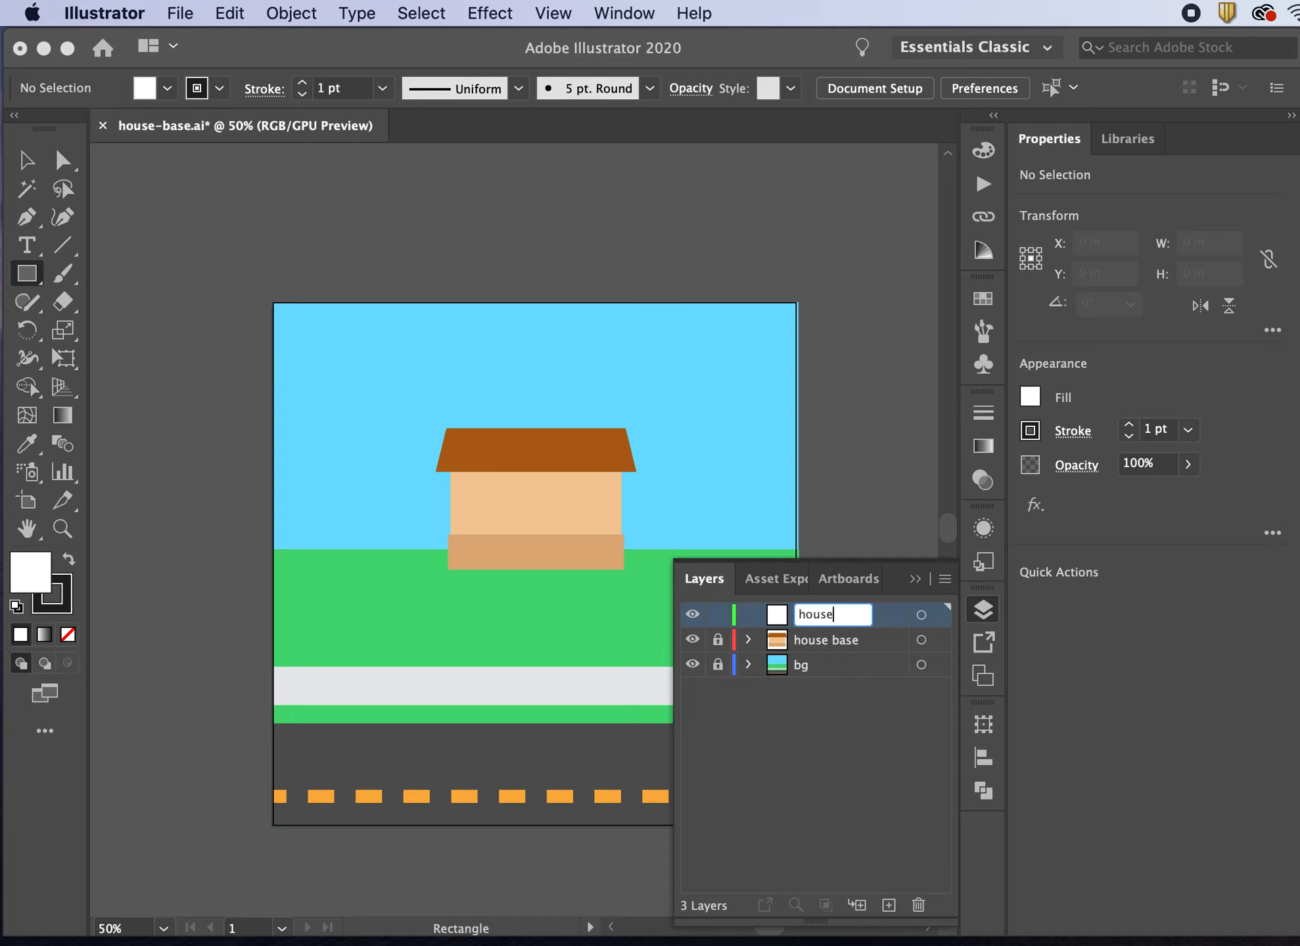
{"action": "key", "text": "Return"}
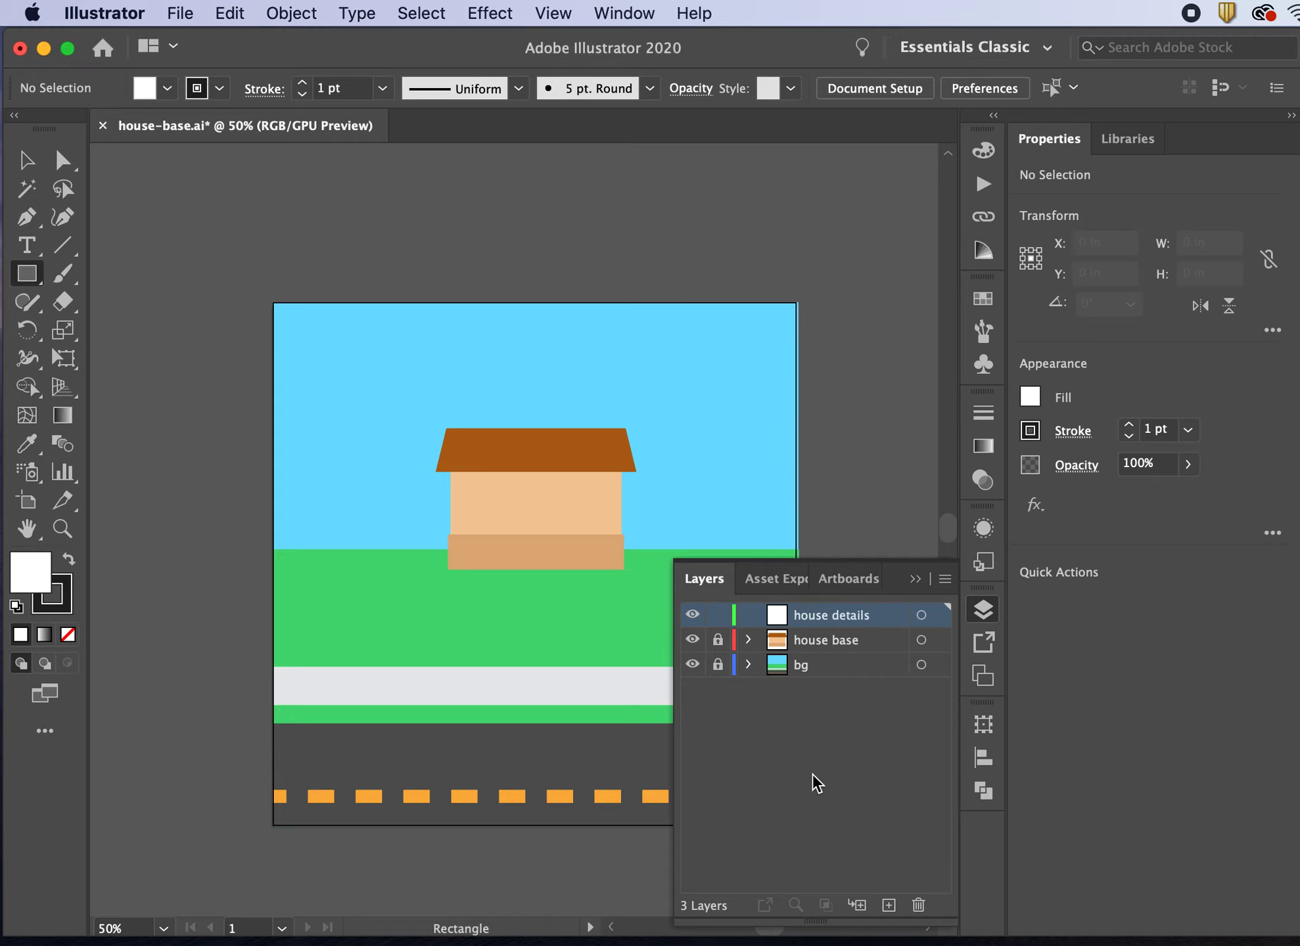
{"action": "left_click", "coordinate": [917, 583]}
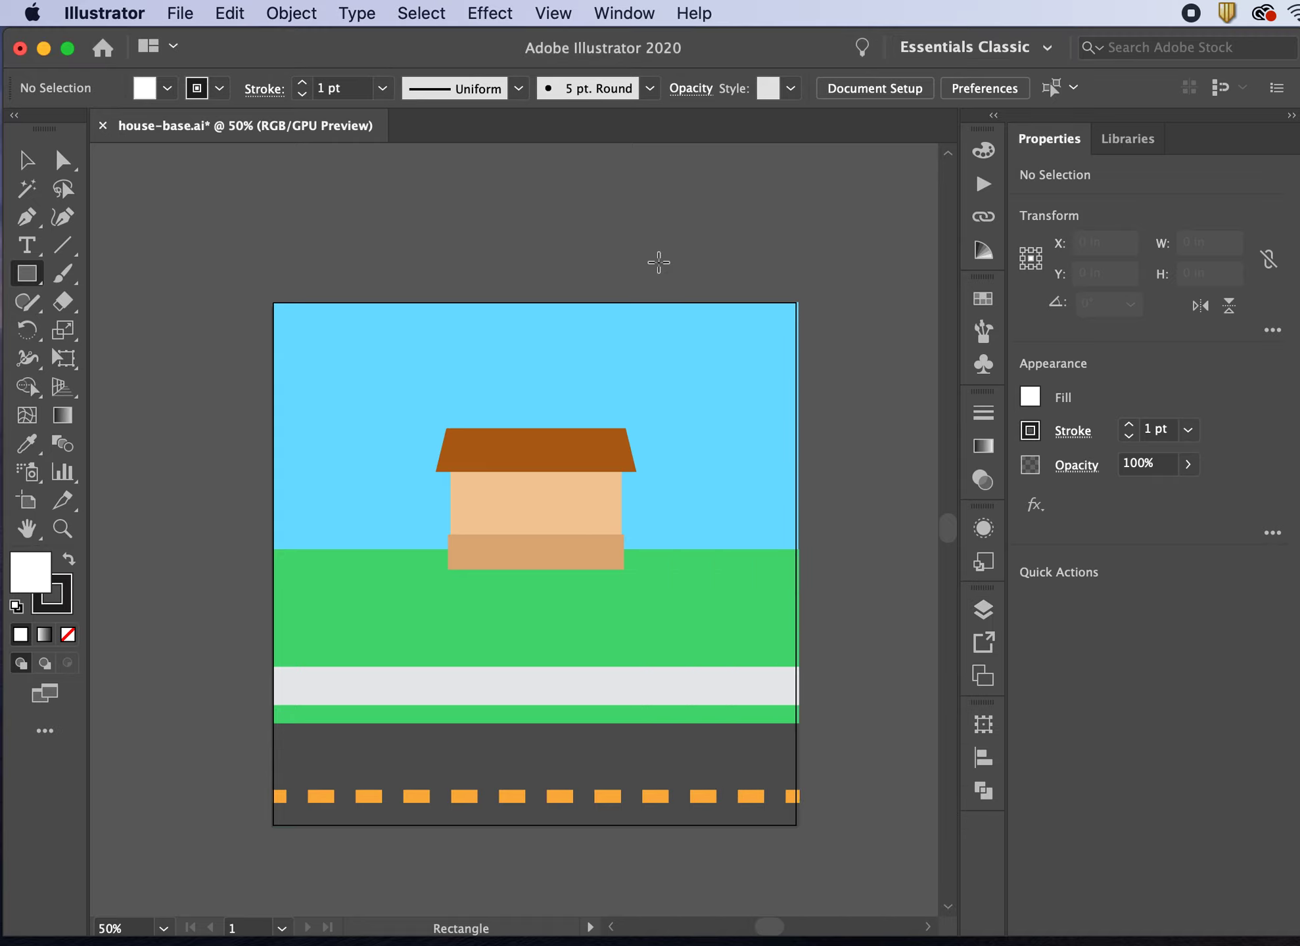
Draw a chimney rectangle about 0.51 × 0.49 in over the roof's upper right edge, filled with the sampled light wall color
{"action": "key", "text": "super+equal"}
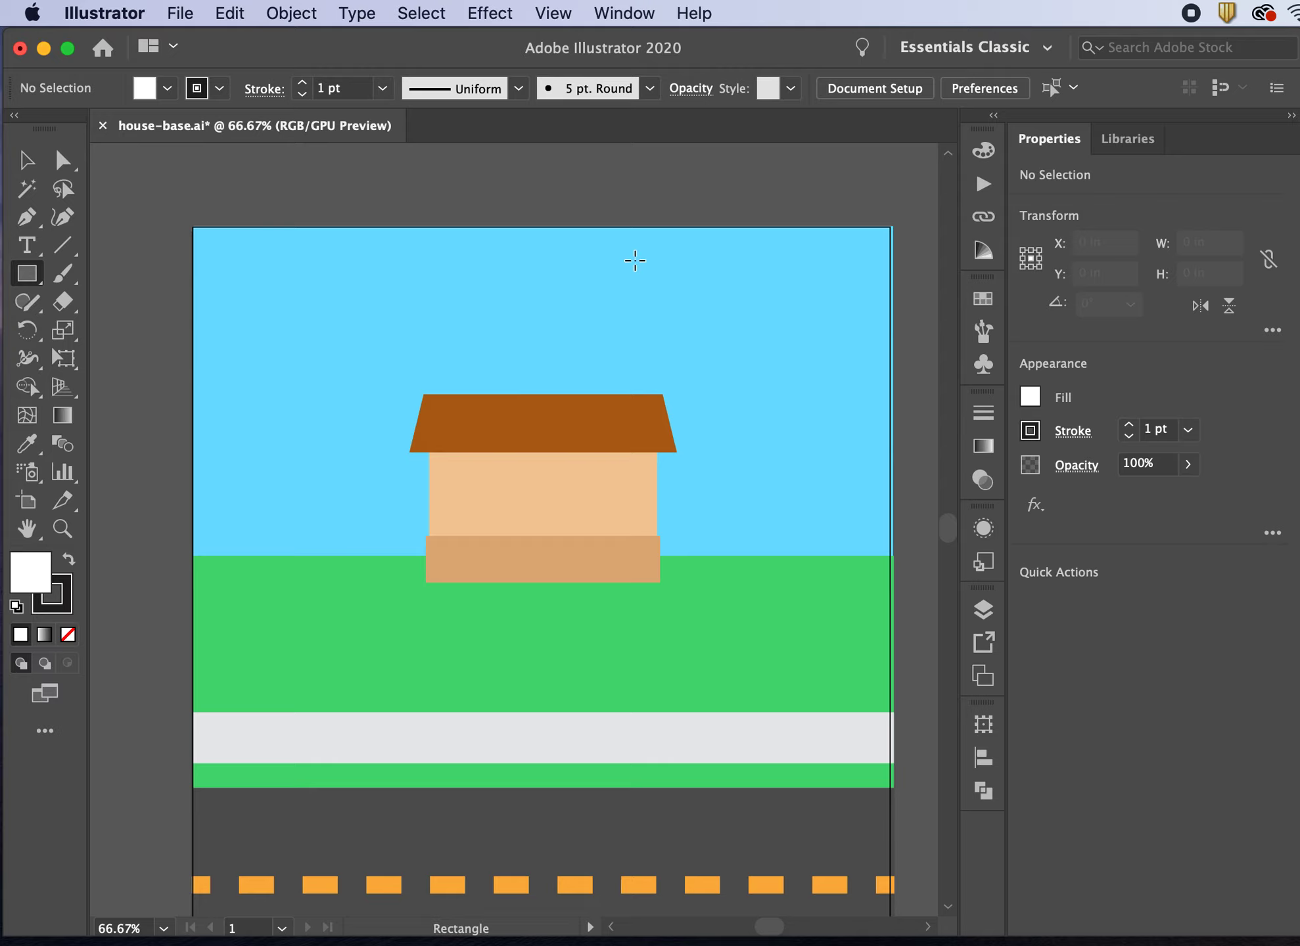
{"action": "key", "text": "super+equal"}
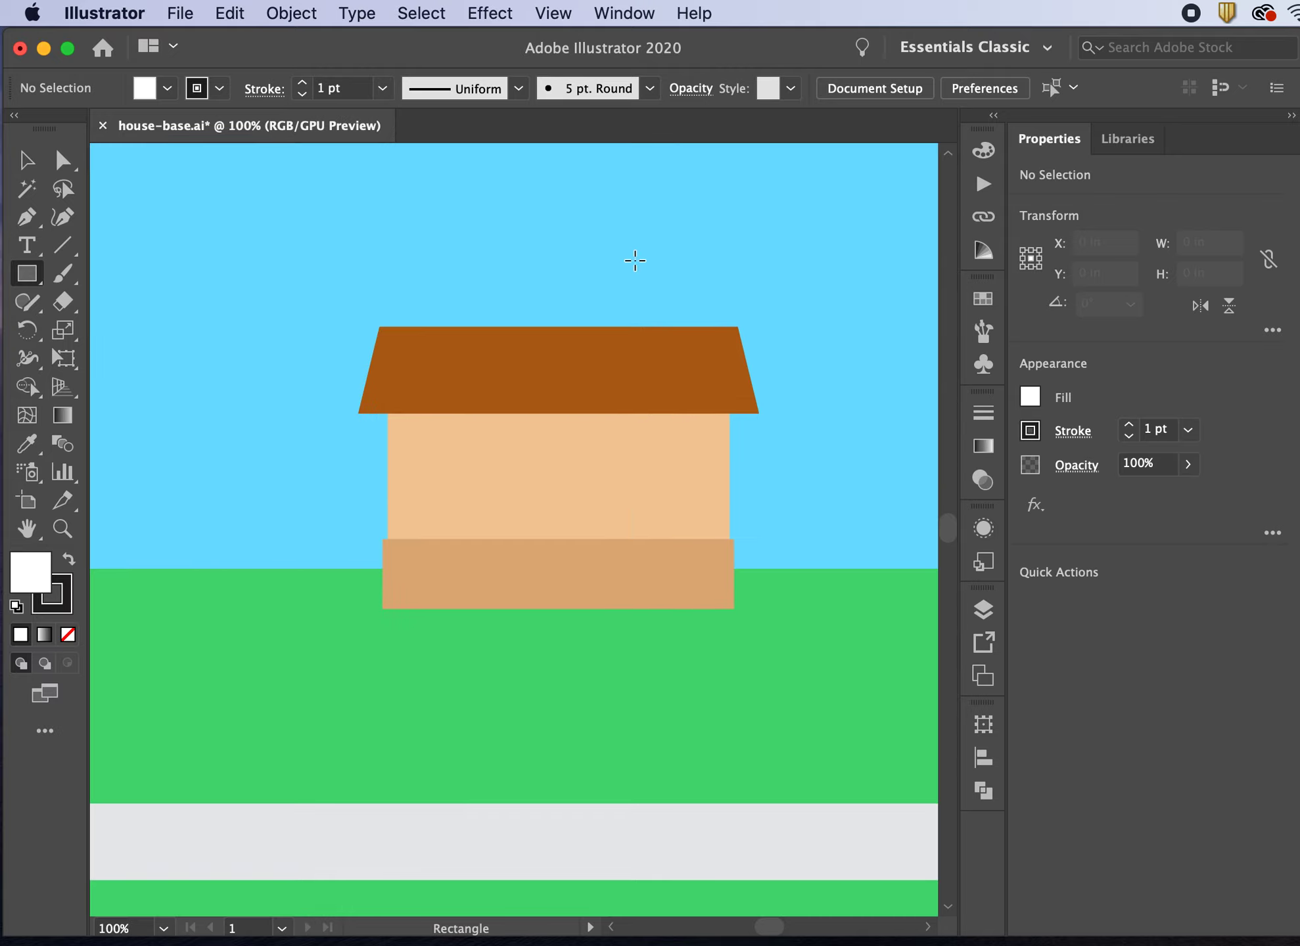
{"action": "scroll", "coordinate": [635, 261], "scroll_direction": "right", "scroll_amount": 3}
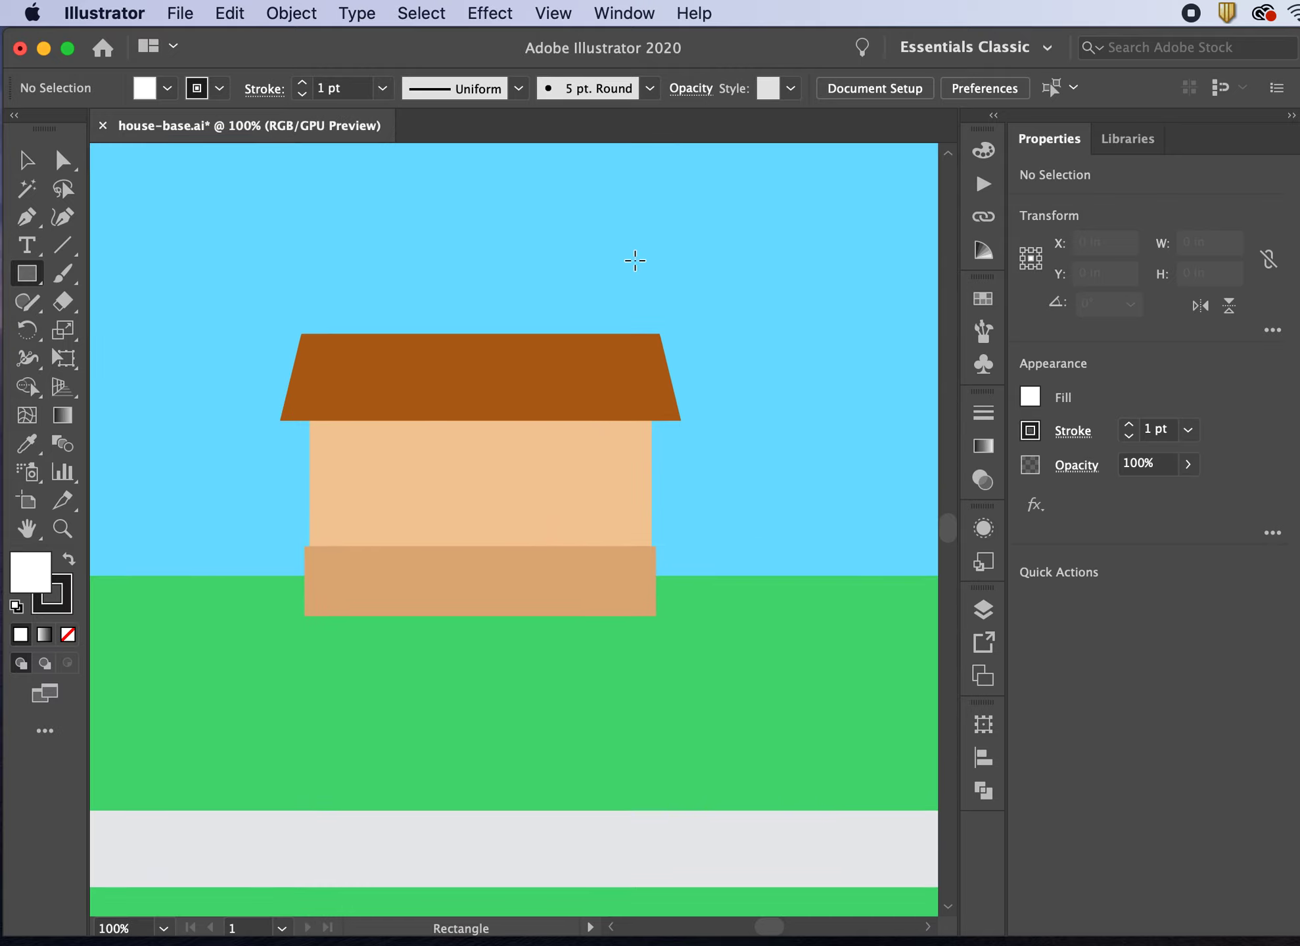
{"action": "left_click", "coordinate": [30, 450]}
{"action": "left_click", "coordinate": [387, 474]}
{"action": "left_click", "coordinate": [26, 159]}
{"action": "left_click", "coordinate": [31, 271]}
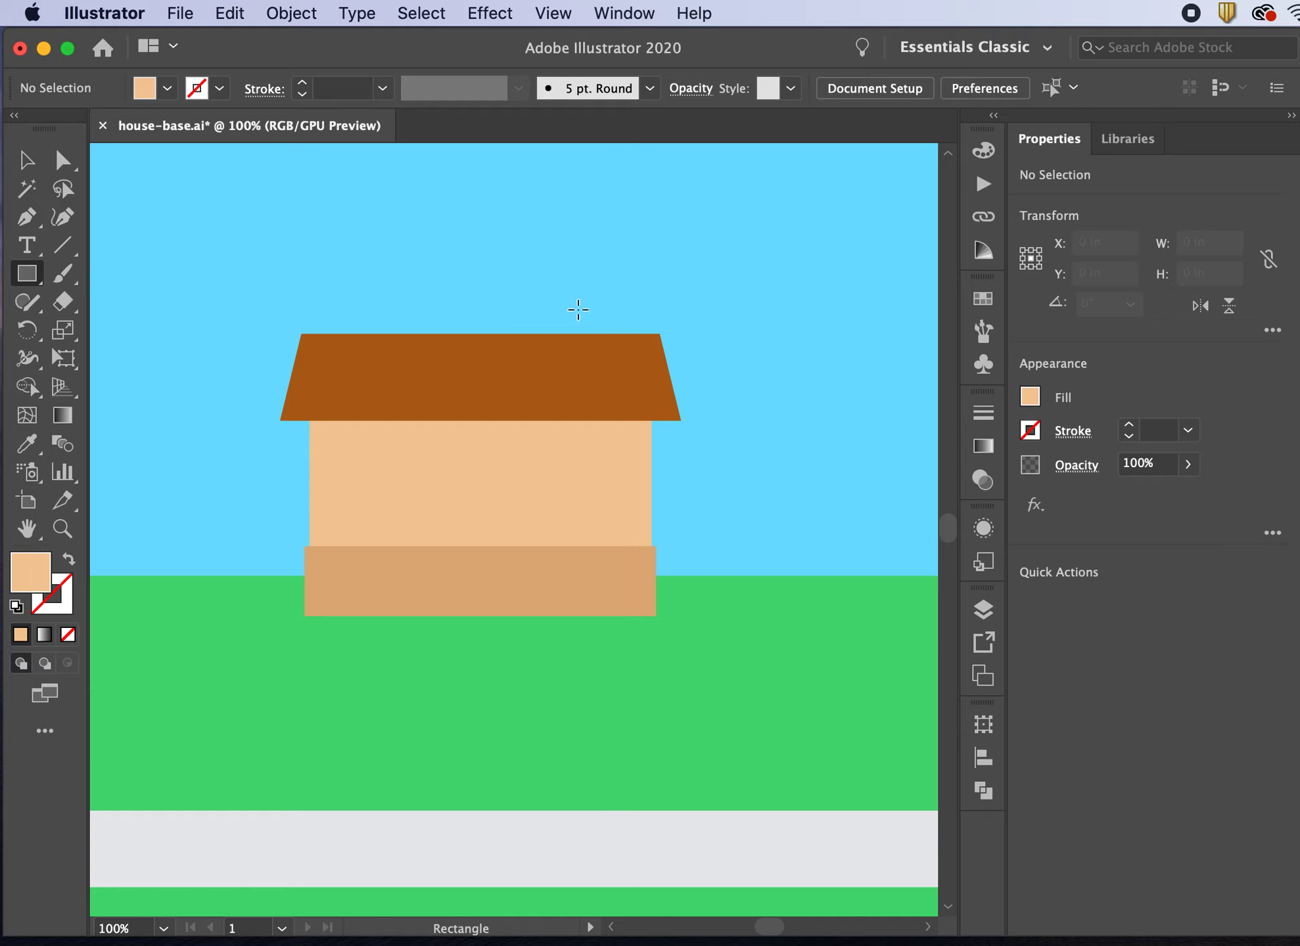
{"action": "left_click_drag", "start_coordinate": [562, 297], "coordinate": [629, 360]}
{"action": "left_click", "coordinate": [28, 159]}
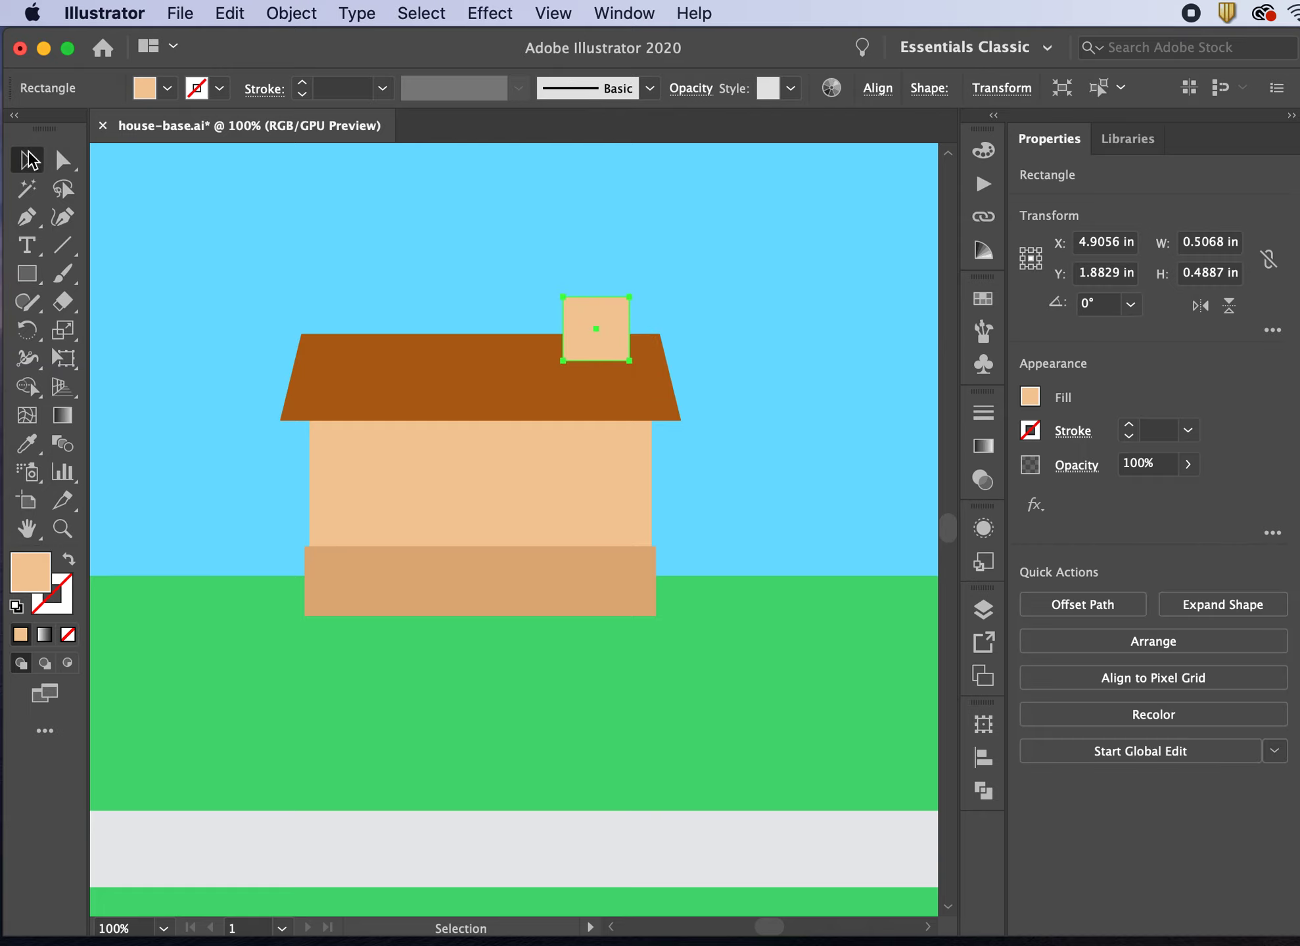
{"action": "left_click", "coordinate": [253, 253]}
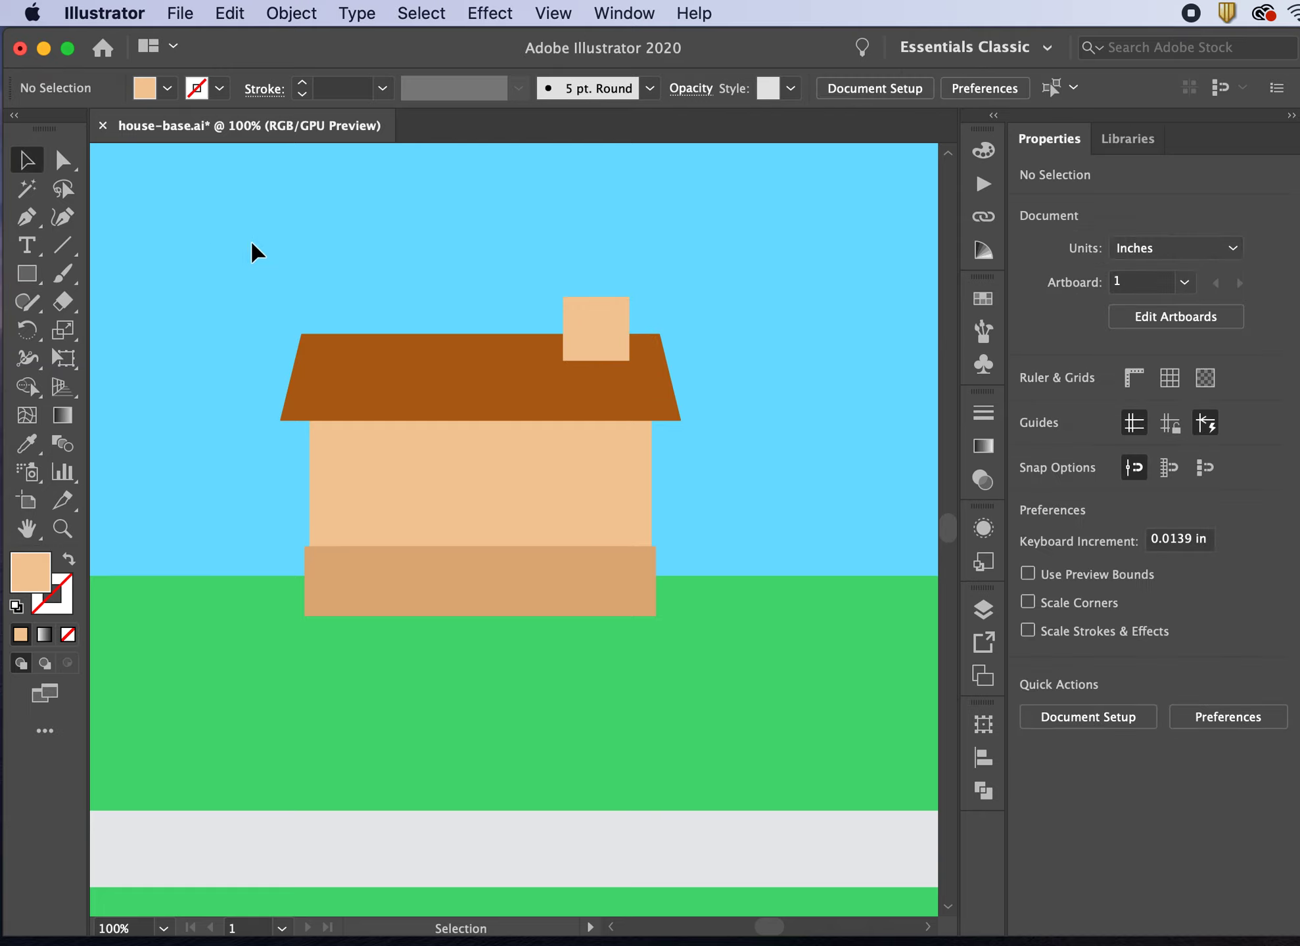
Draw a cap rectangle about 0.61 × 0.19 in across the chimney's top and fill it with the roof's brown
{"action": "left_click", "coordinate": [27, 274]}
{"action": "left_click_drag", "start_coordinate": [558, 287], "coordinate": [637, 311]}
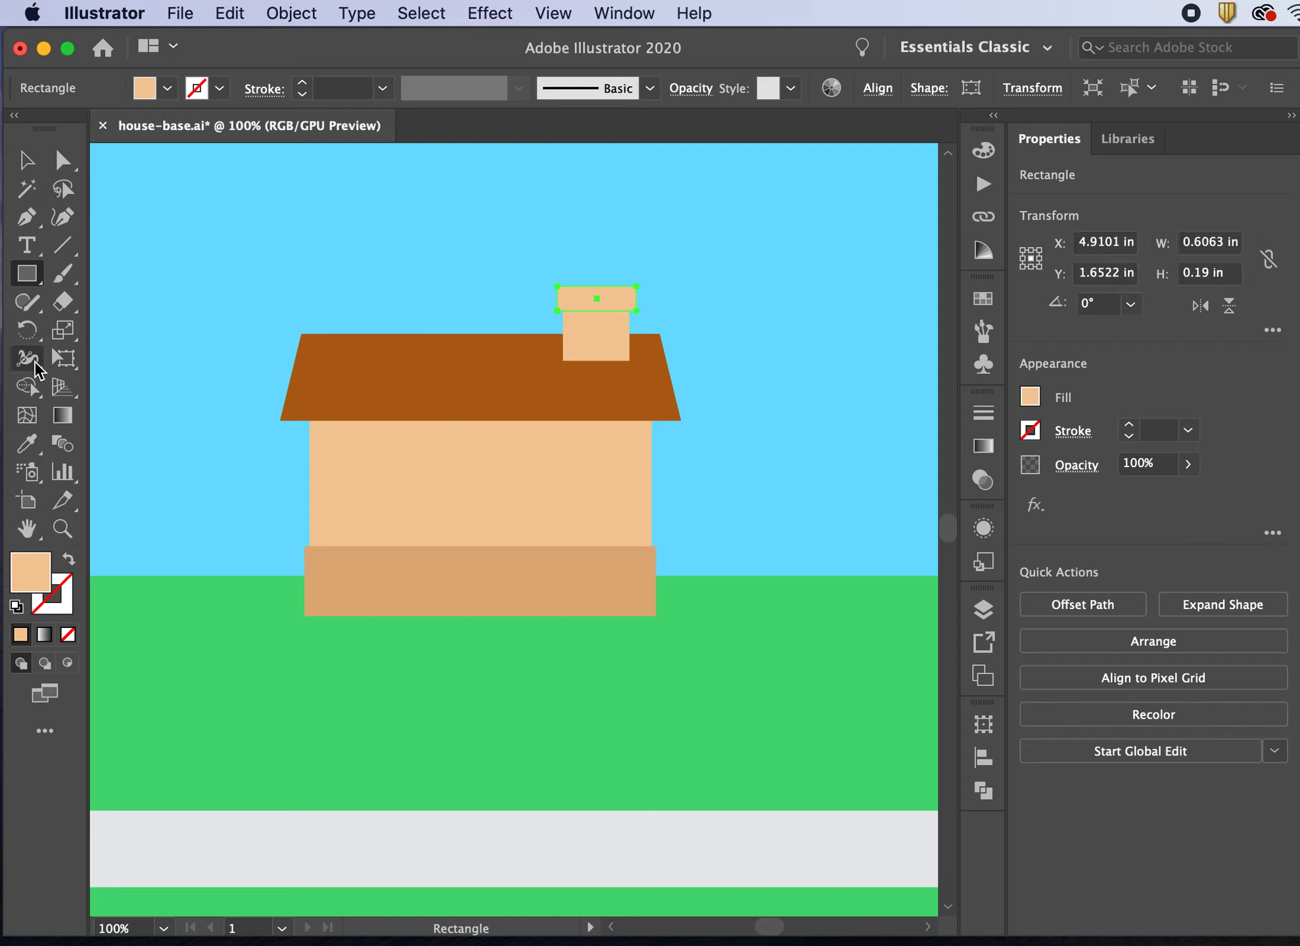
{"action": "left_click", "coordinate": [27, 450]}
{"action": "left_click", "coordinate": [357, 373]}
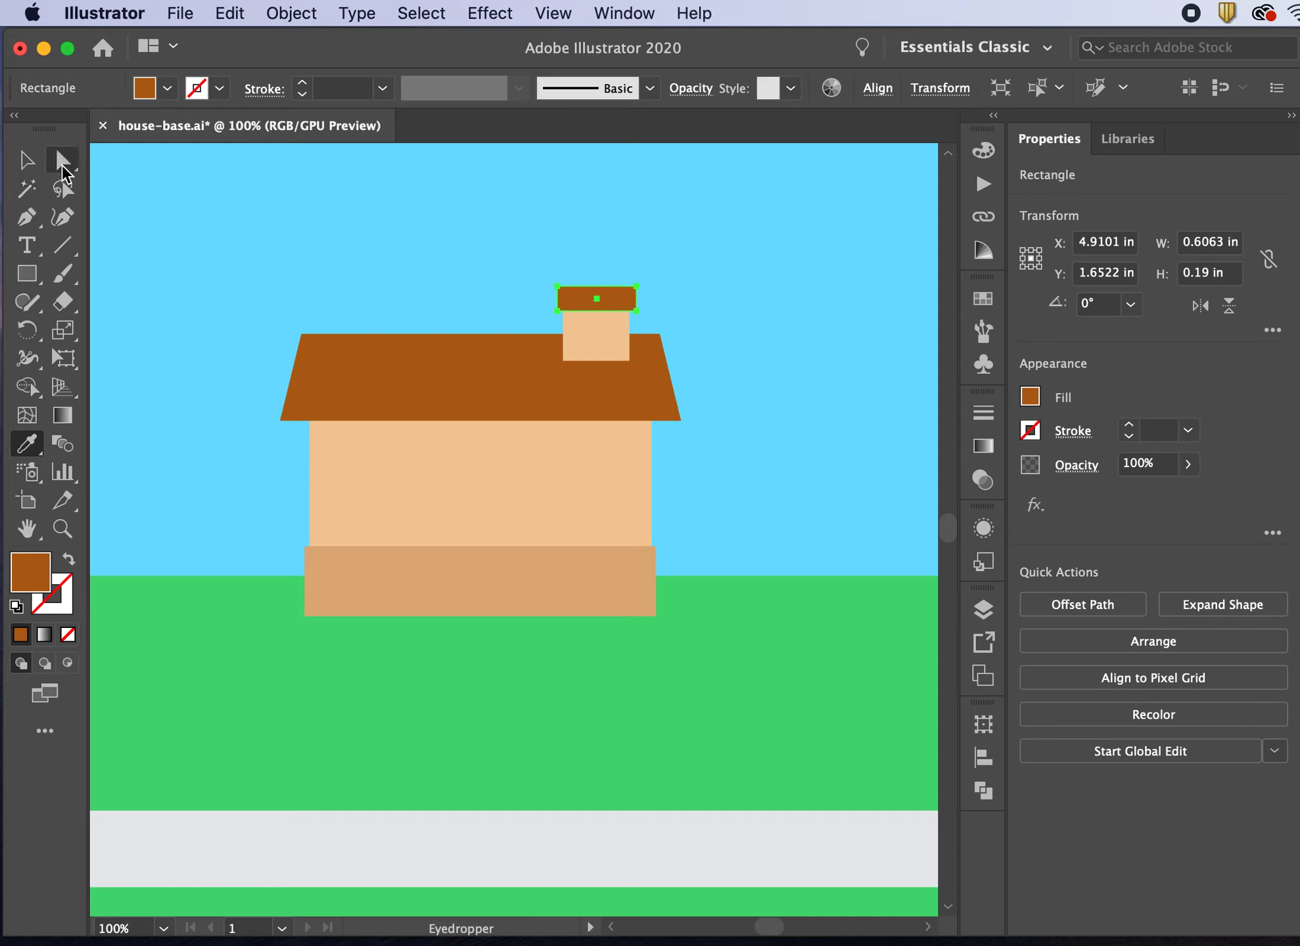
Taper the chimney cap into a trapezoid by scaling its two upper corner points inward
{"action": "left_click", "coordinate": [63, 164]}
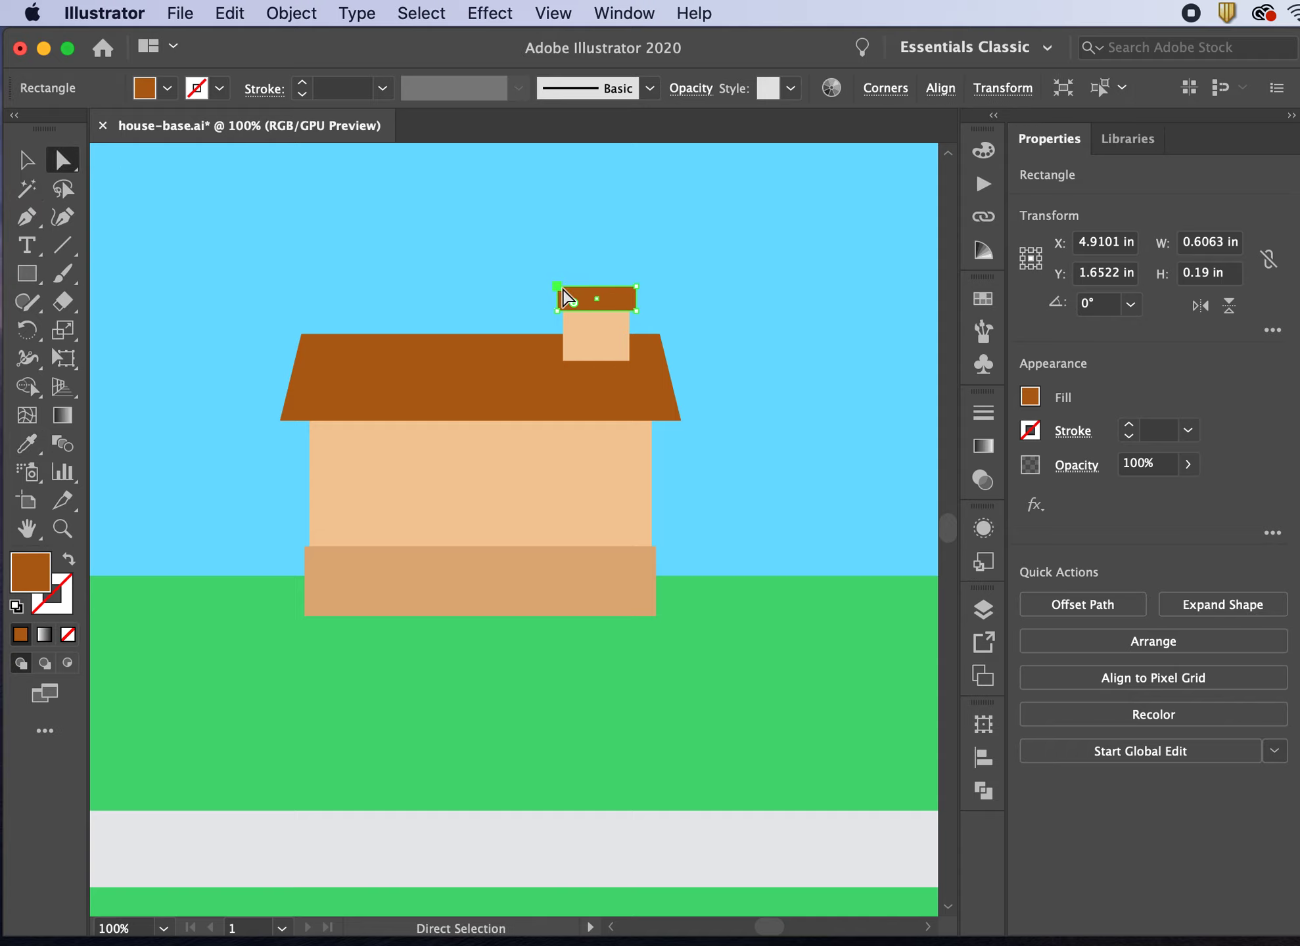
{"action": "left_click", "coordinate": [563, 290]}
{"action": "left_click", "coordinate": [636, 289], "text": "shift"}
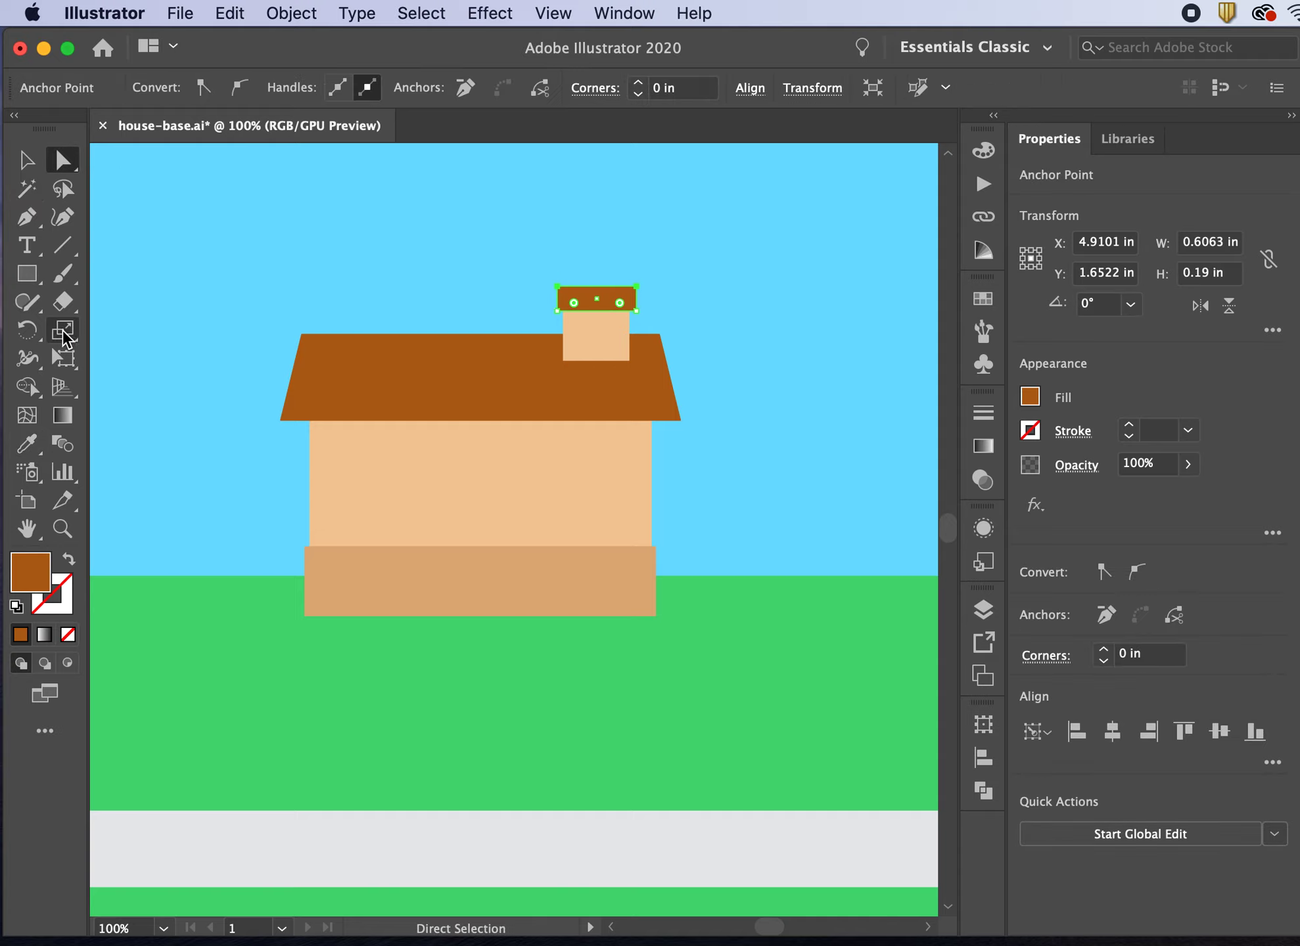
{"action": "left_click", "coordinate": [64, 335]}
{"action": "left_click_drag", "start_coordinate": [566, 293], "coordinate": [569, 294]}
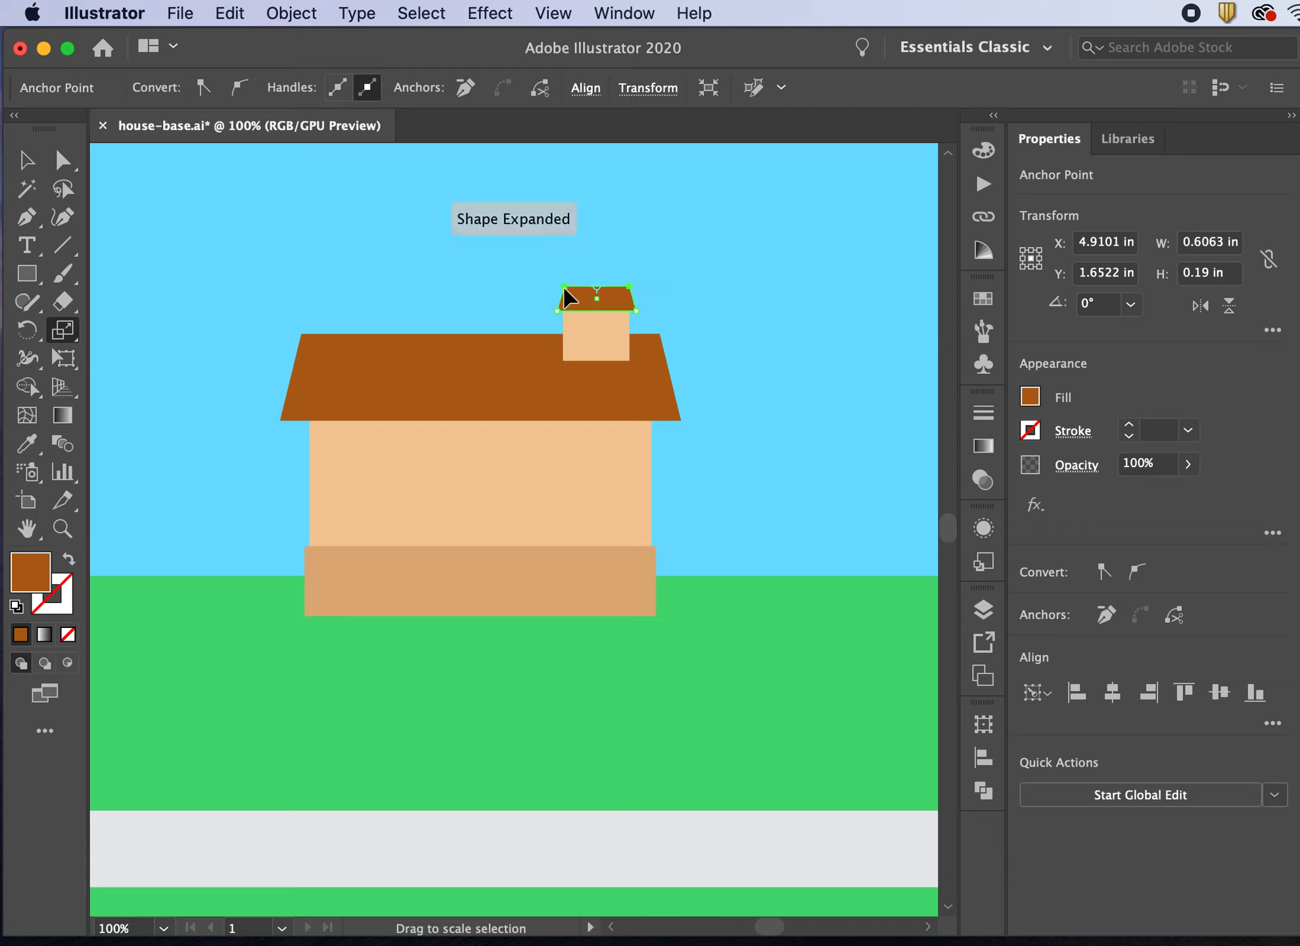
{"action": "left_click", "coordinate": [26, 159]}
{"action": "left_click", "coordinate": [275, 249]}
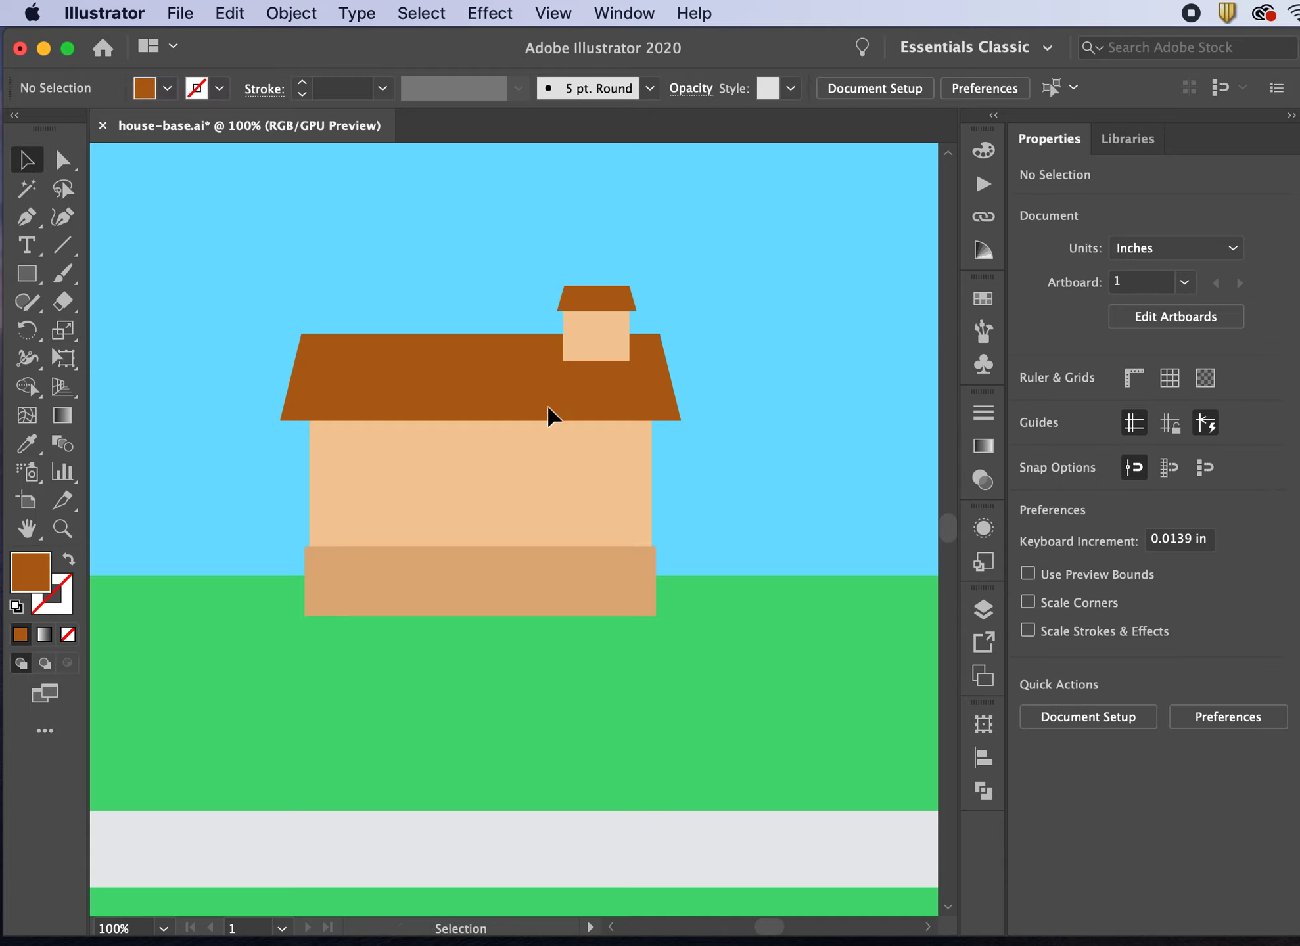
Add a white trim strip about 3.07 × 0.14 in along the roof's lower edge, aligning its left end with the roof
{"action": "left_click", "coordinate": [26, 273]}
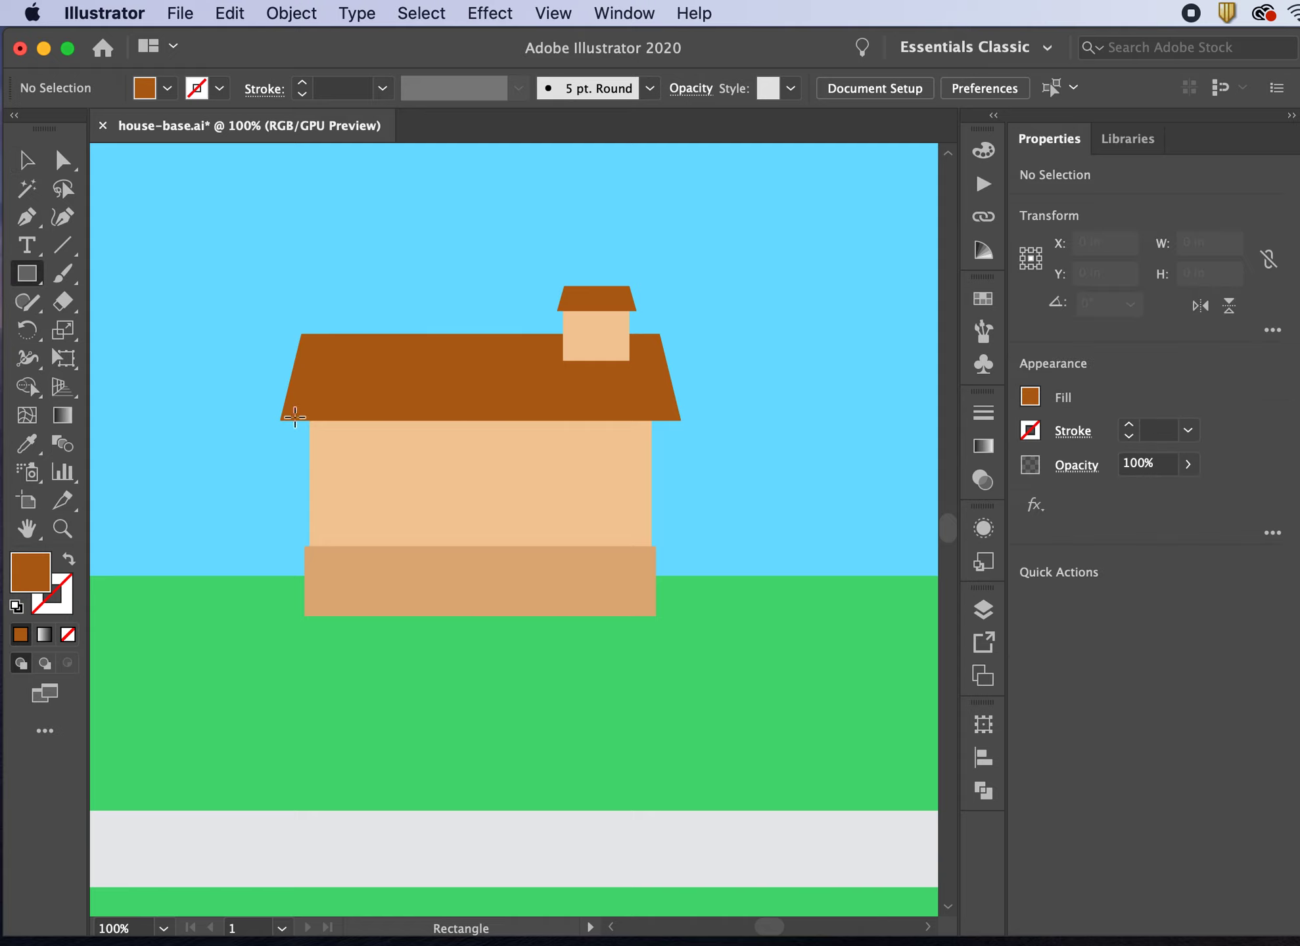
{"action": "mouse_move", "coordinate": [279, 420]}
{"action": "left_mouse_down"}
{"action": "mouse_move", "coordinate": [421, 447]}
{"action": "mouse_move", "coordinate": [682, 439]}
{"action": "left_mouse_up"}
{"action": "left_click", "coordinate": [145, 88]}
{"action": "key", "text": "super+equal"}
{"action": "key", "text": "super+equal"}
{"action": "key", "text": "e"}
{"action": "left_click_drag", "start_coordinate": [225, 337], "coordinate": [227, 337]}
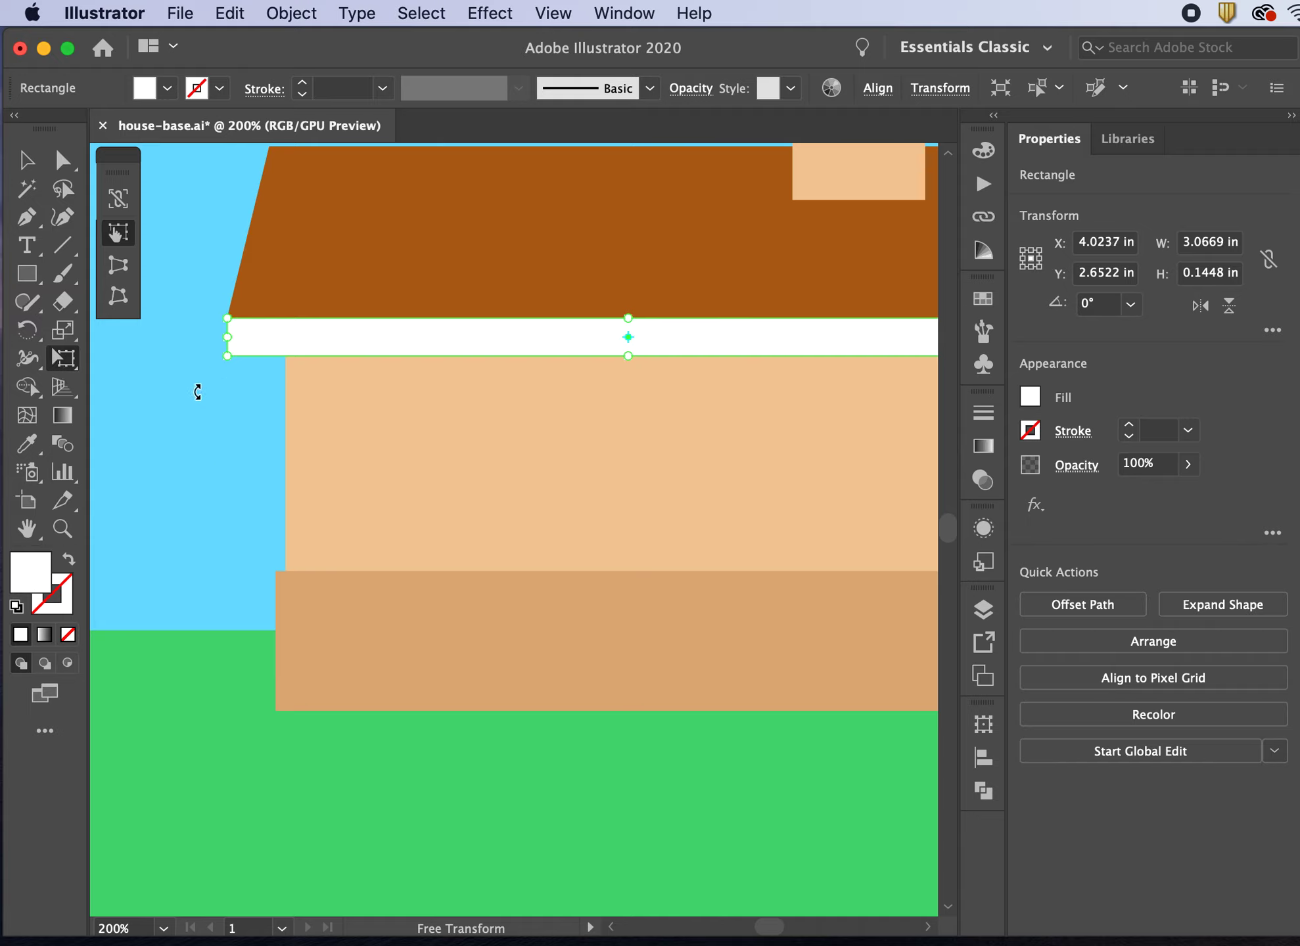
{"action": "left_click", "coordinate": [29, 157]}
{"action": "left_click", "coordinate": [180, 253]}
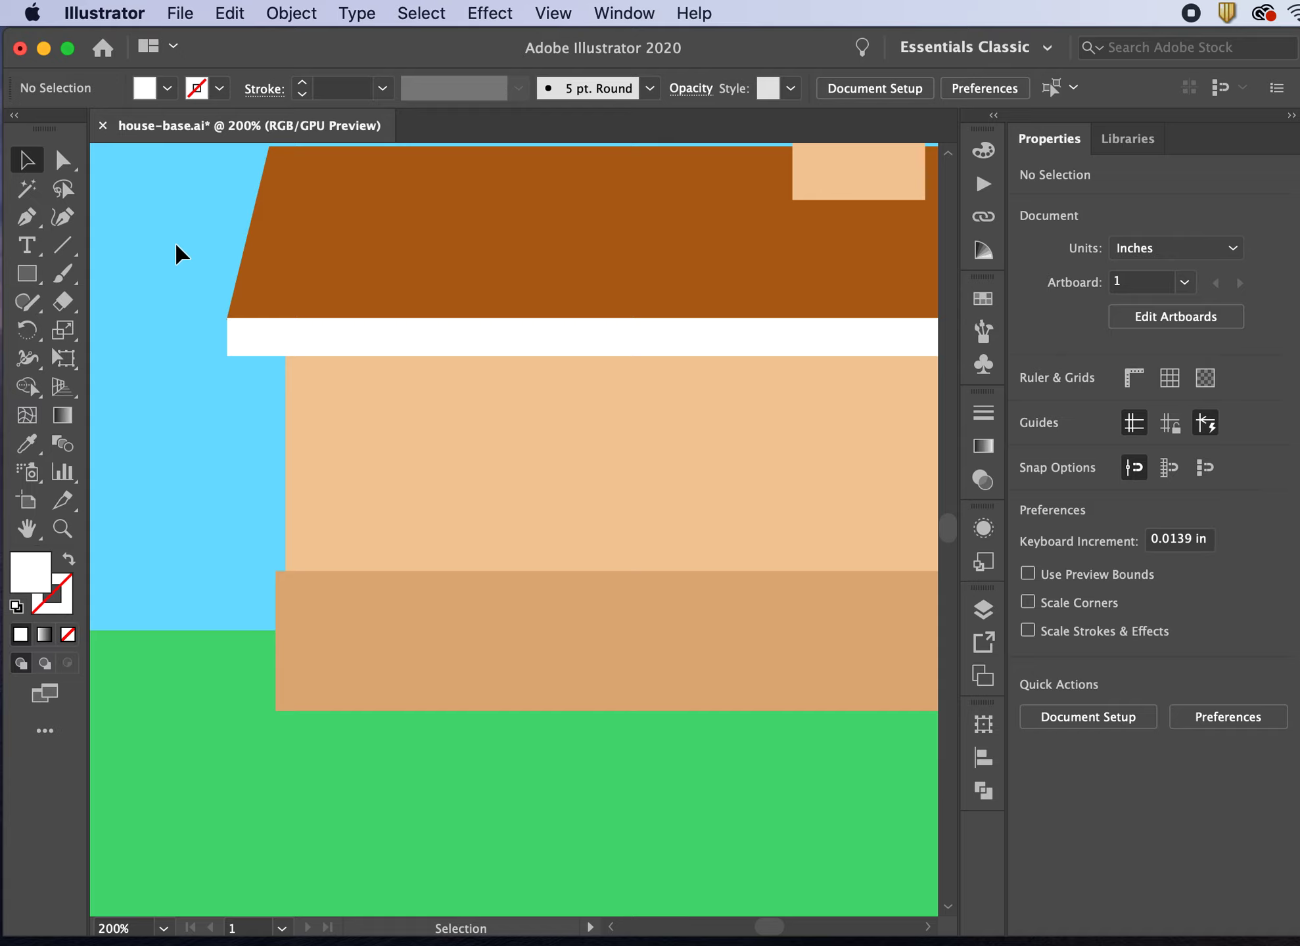
Draw a white door rectangle about 0.46 × 0.86 in on the house front and move it to about X 4.06, Y 3.37 in
{"action": "scroll", "coordinate": [181, 253], "scroll_direction": "right", "scroll_amount": 1}
{"action": "scroll", "coordinate": [591, 431], "scroll_direction": "right", "scroll_amount": 5}
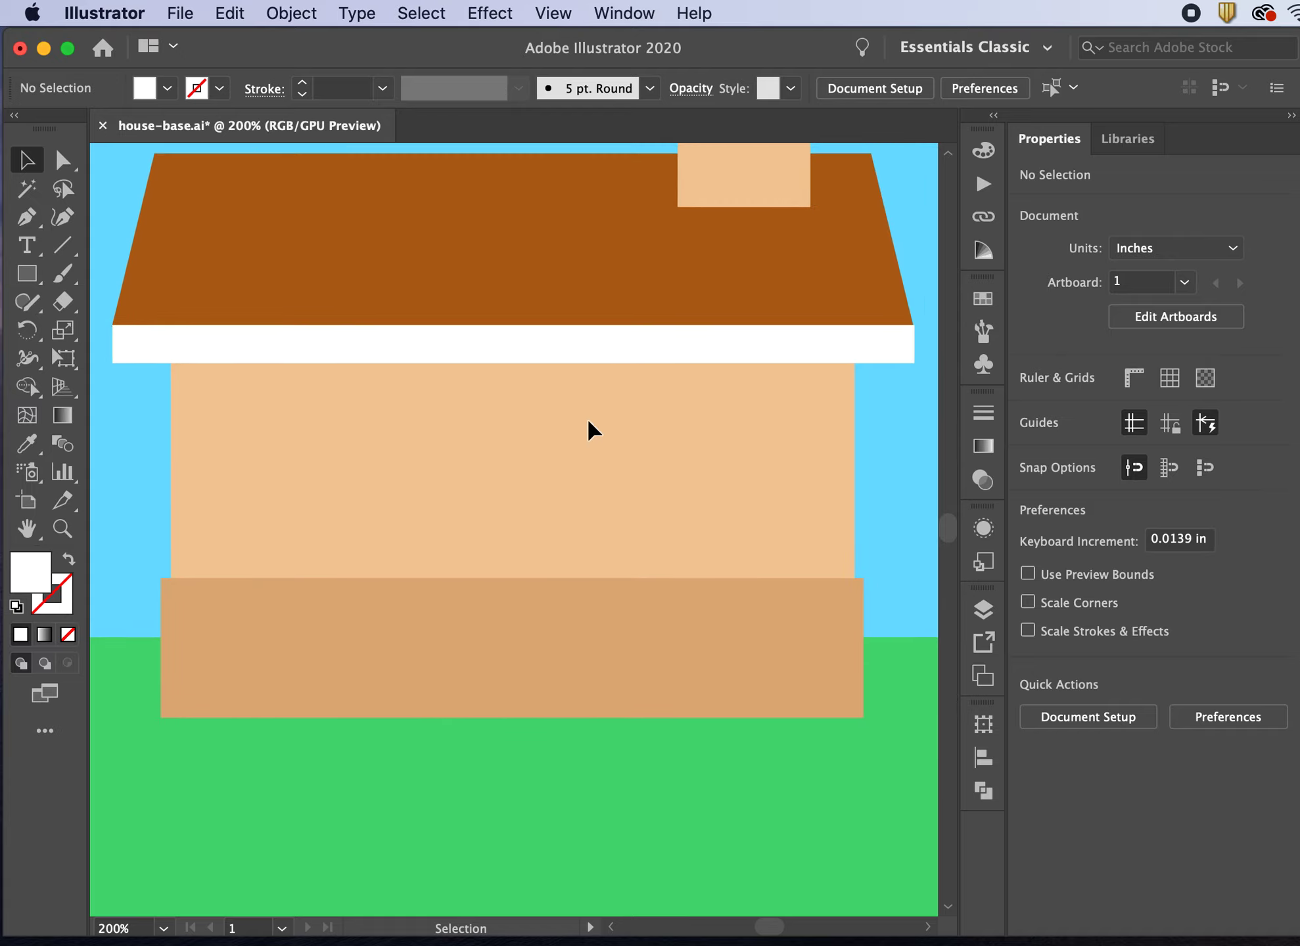
{"action": "key", "text": "super+minus"}
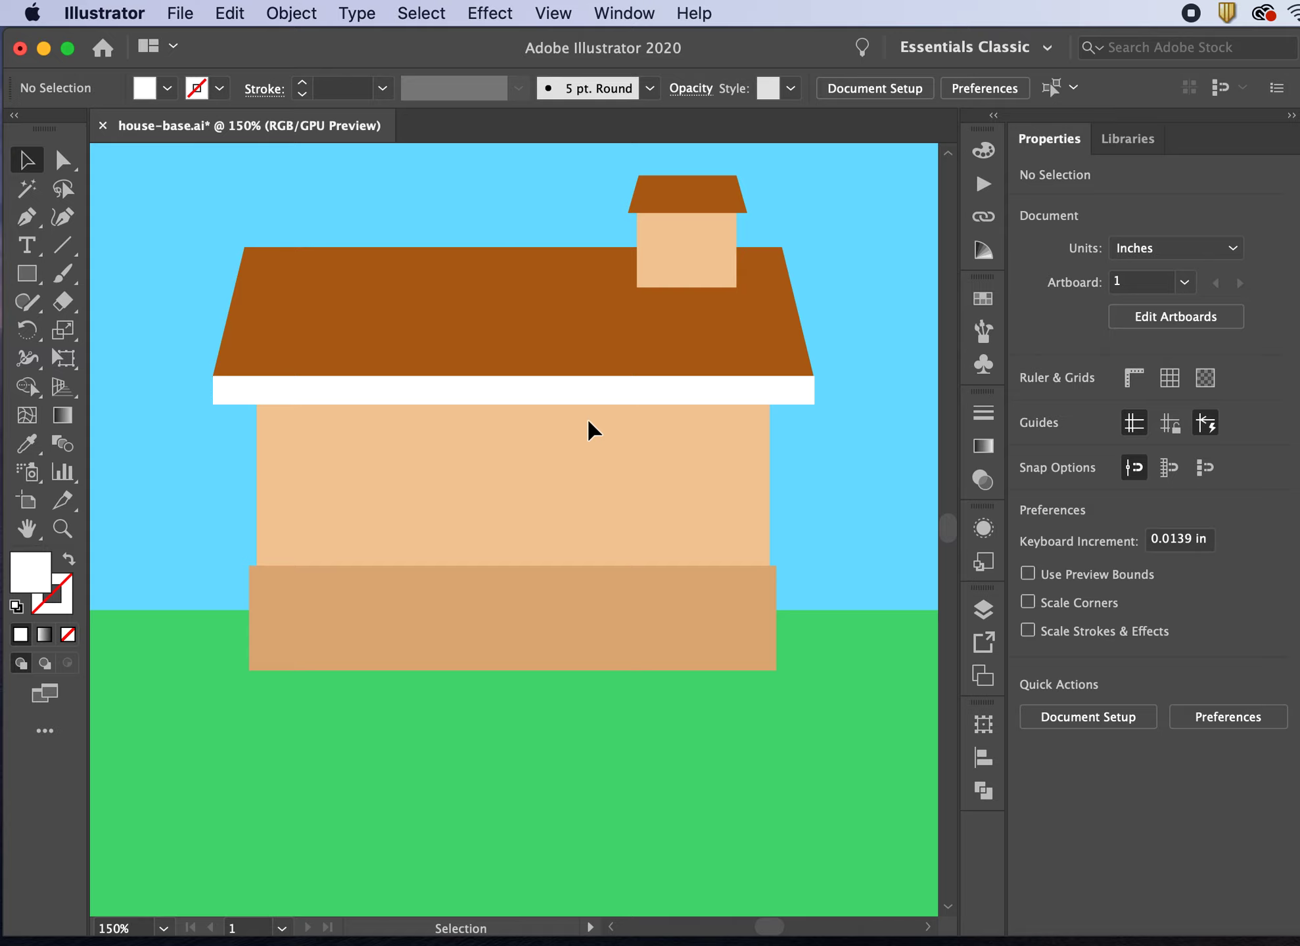
{"action": "left_click", "coordinate": [27, 274]}
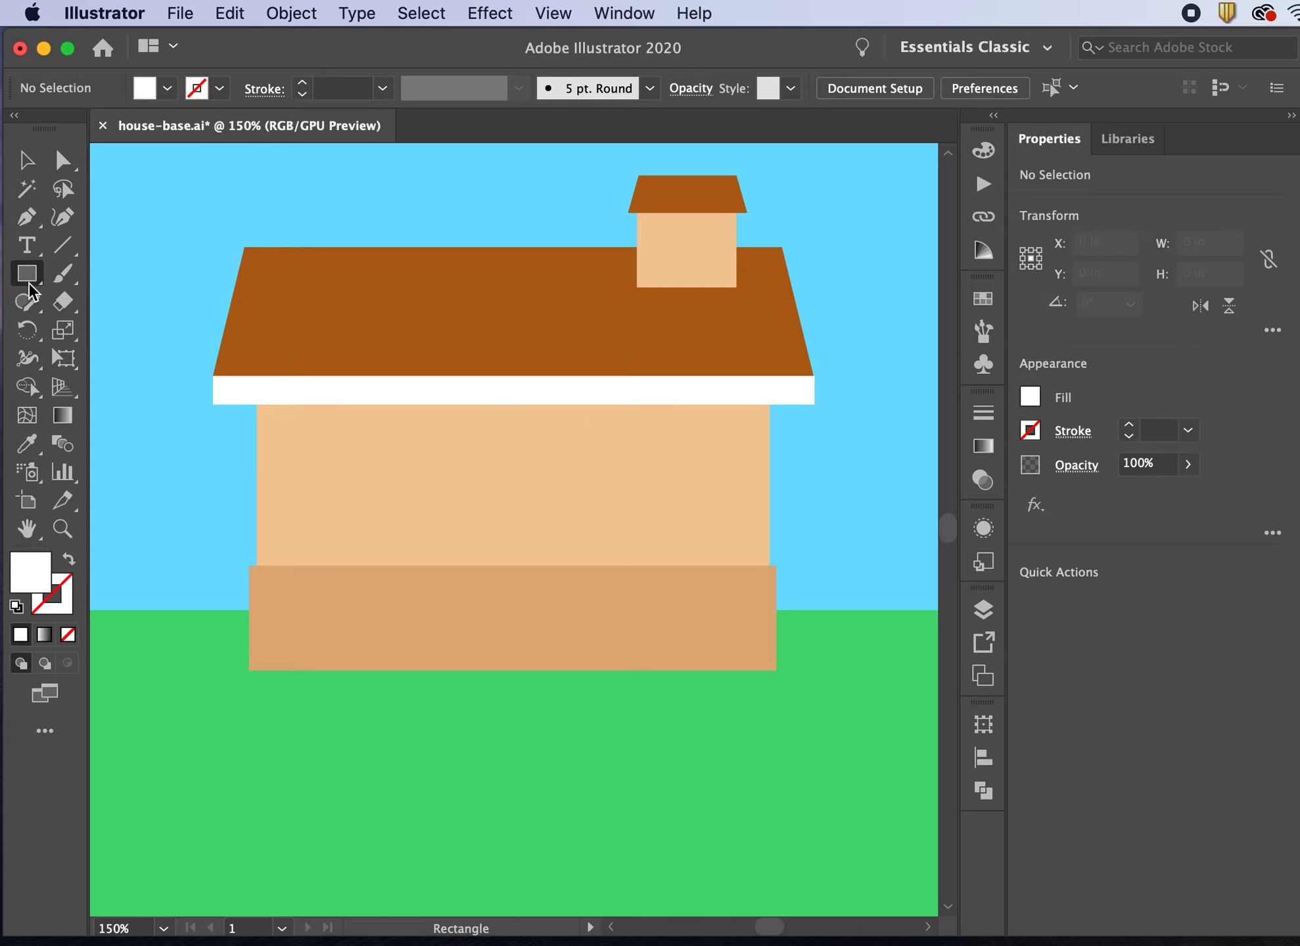
{"action": "left_click", "coordinate": [463, 448]}
{"action": "left_click_drag", "start_coordinate": [463, 448], "coordinate": [552, 617]}
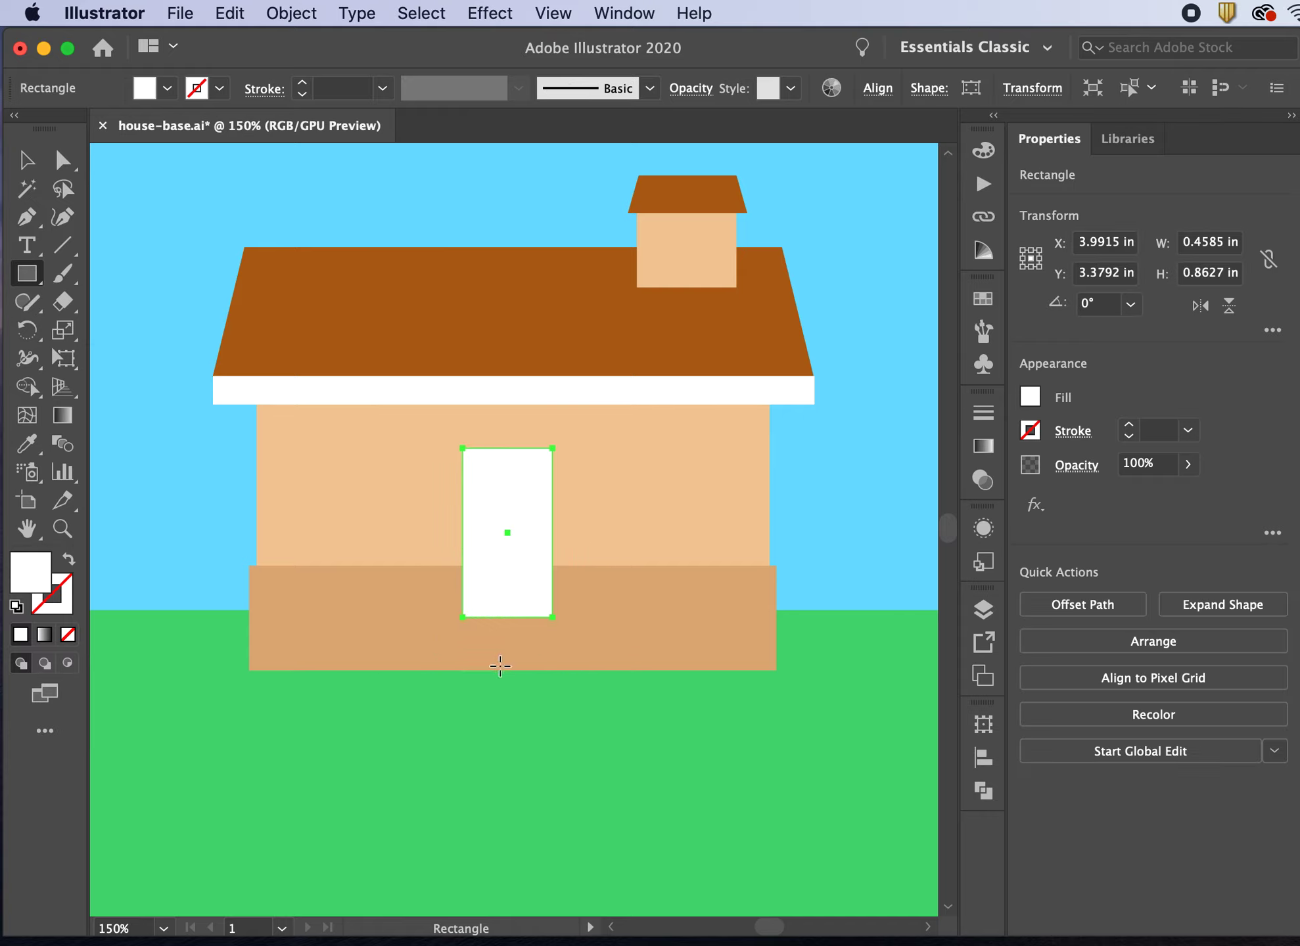
{"action": "left_click", "coordinate": [26, 160]}
{"action": "mouse_move", "coordinate": [474, 464]}
{"action": "left_mouse_down"}
{"action": "mouse_move", "coordinate": [500, 482]}
{"action": "mouse_move", "coordinate": [487, 460]}
{"action": "left_mouse_up"}
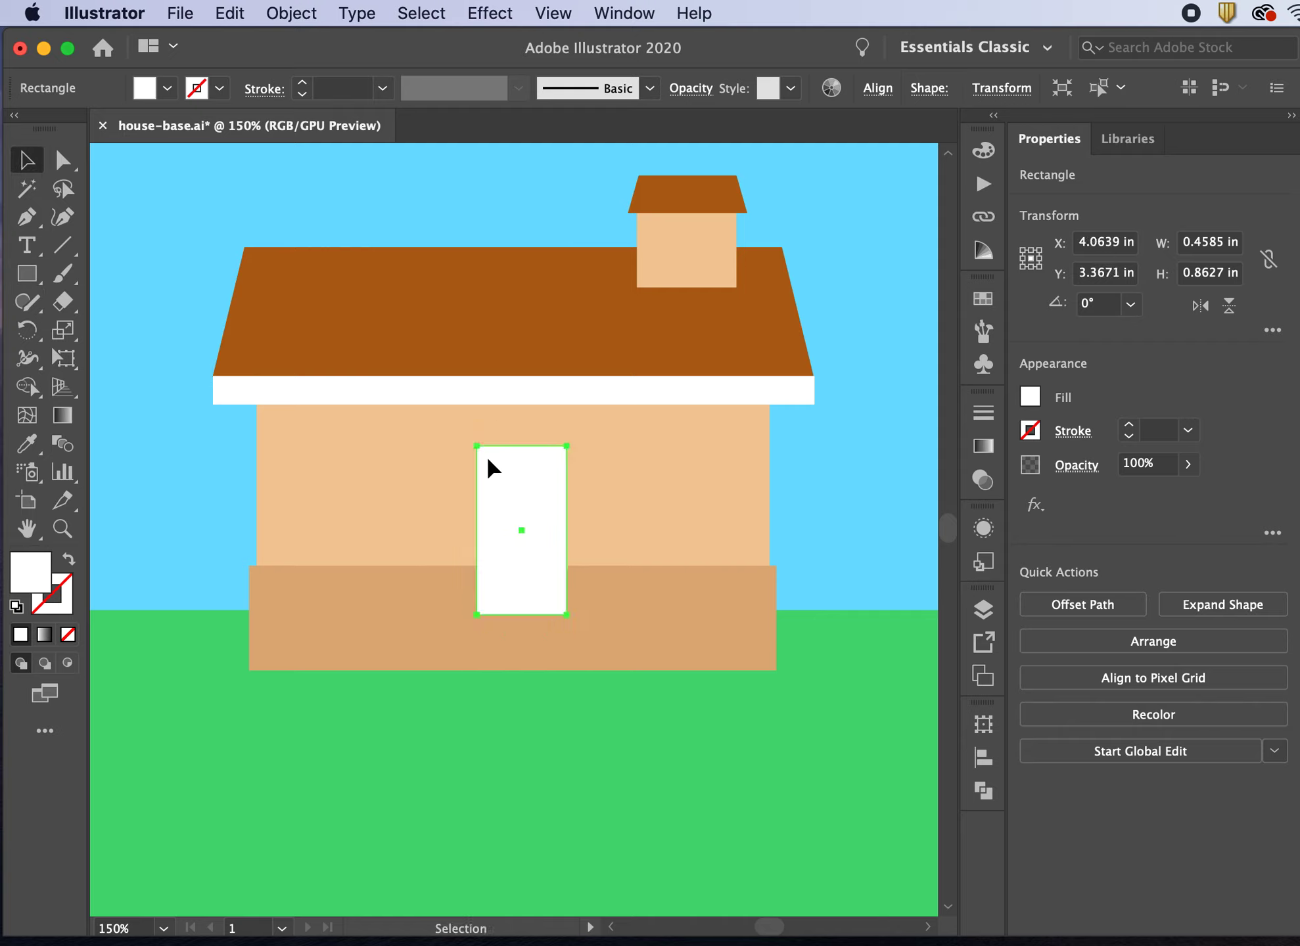
Fill the door with a dark brown, using the lower wall's tan as the starting color
{"action": "left_click", "coordinate": [27, 443]}
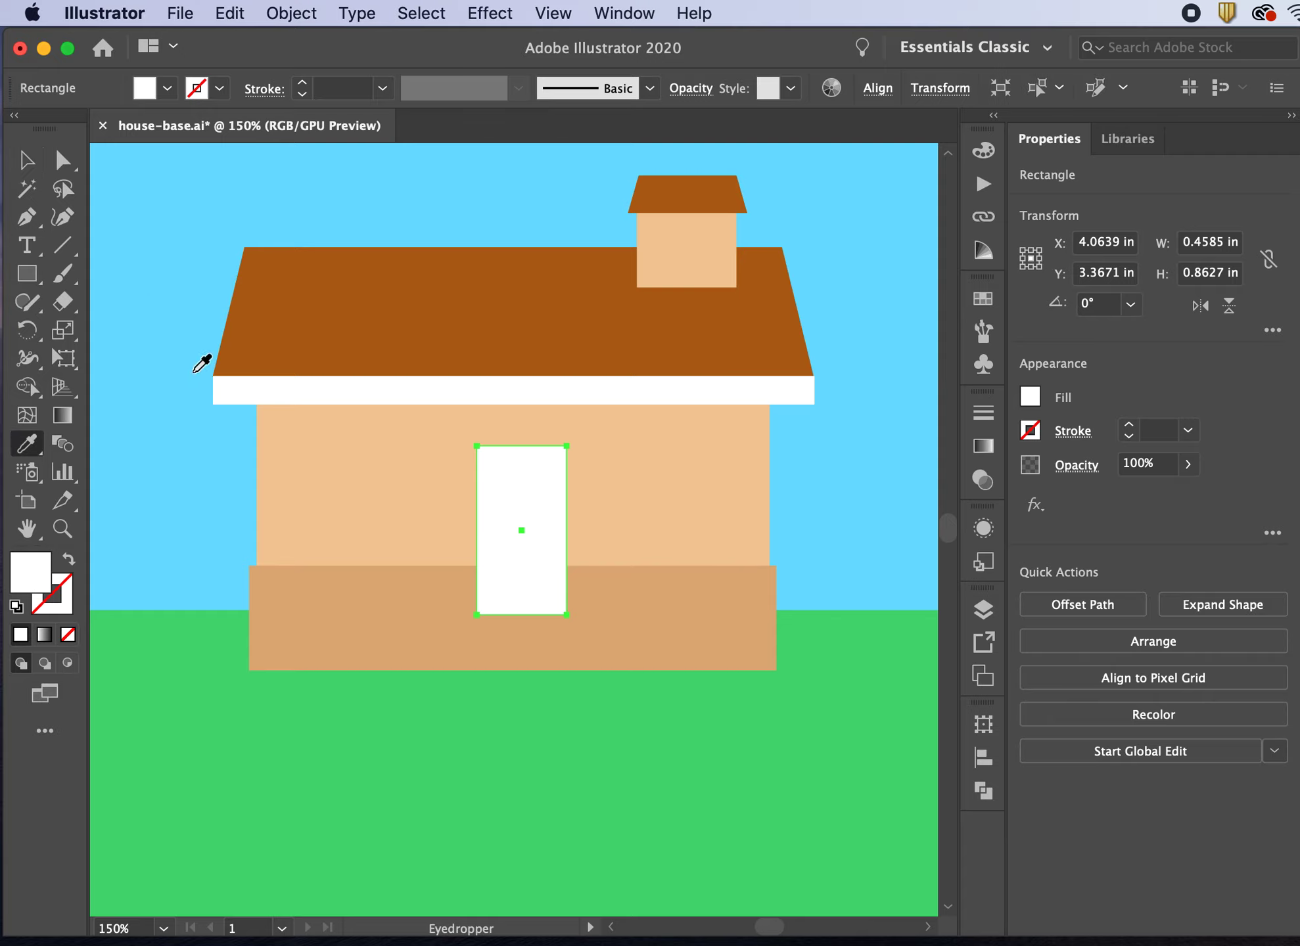
{"action": "left_click", "coordinate": [353, 557]}
{"action": "left_click", "coordinate": [317, 588]}
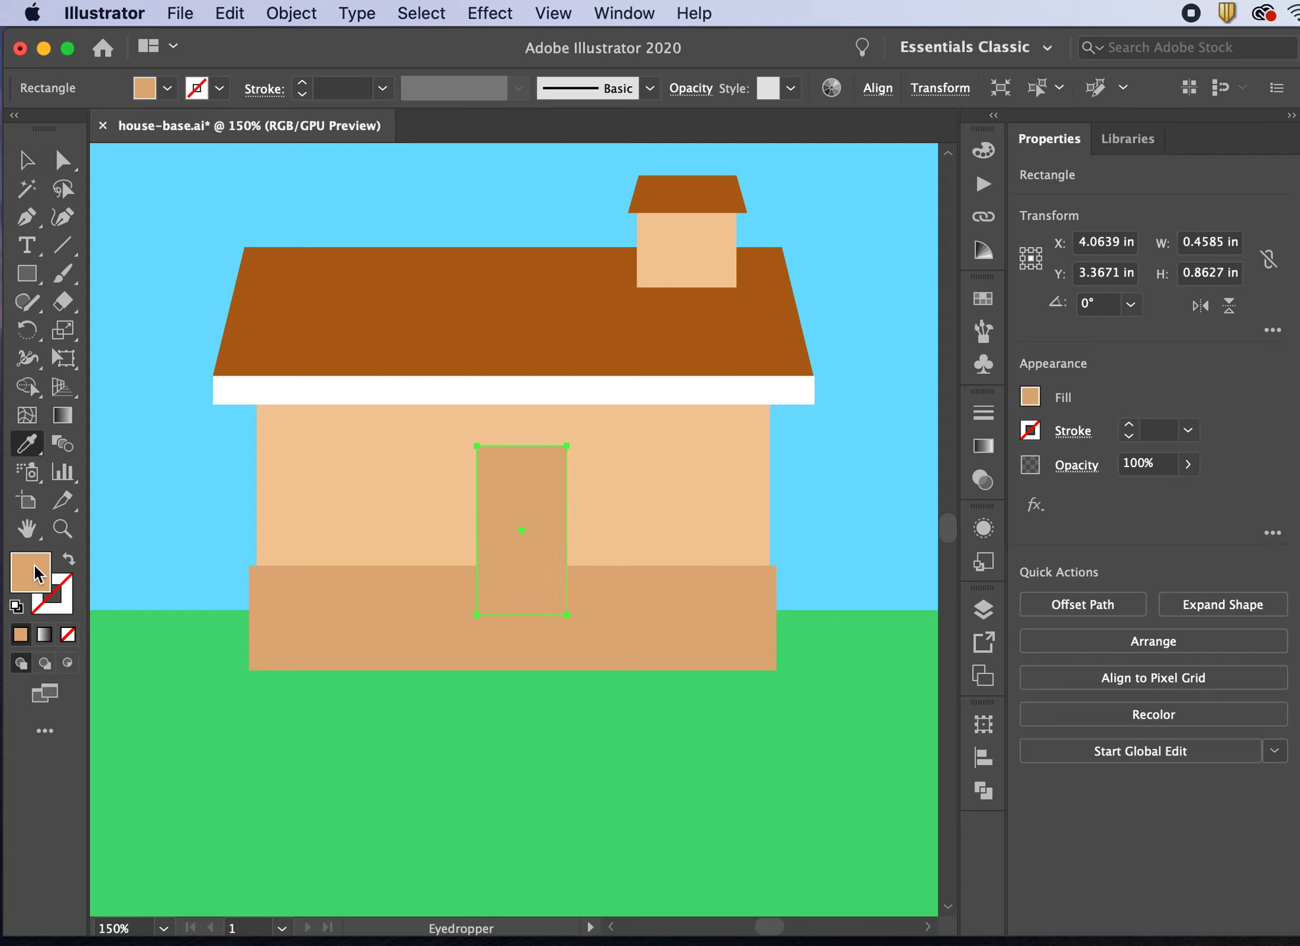
{"action": "double_click", "coordinate": [33, 566]}
{"action": "left_click", "coordinate": [769, 347]}
{"action": "left_click_drag", "start_coordinate": [769, 347], "coordinate": [780, 449]}
{"action": "left_click", "coordinate": [1051, 292]}
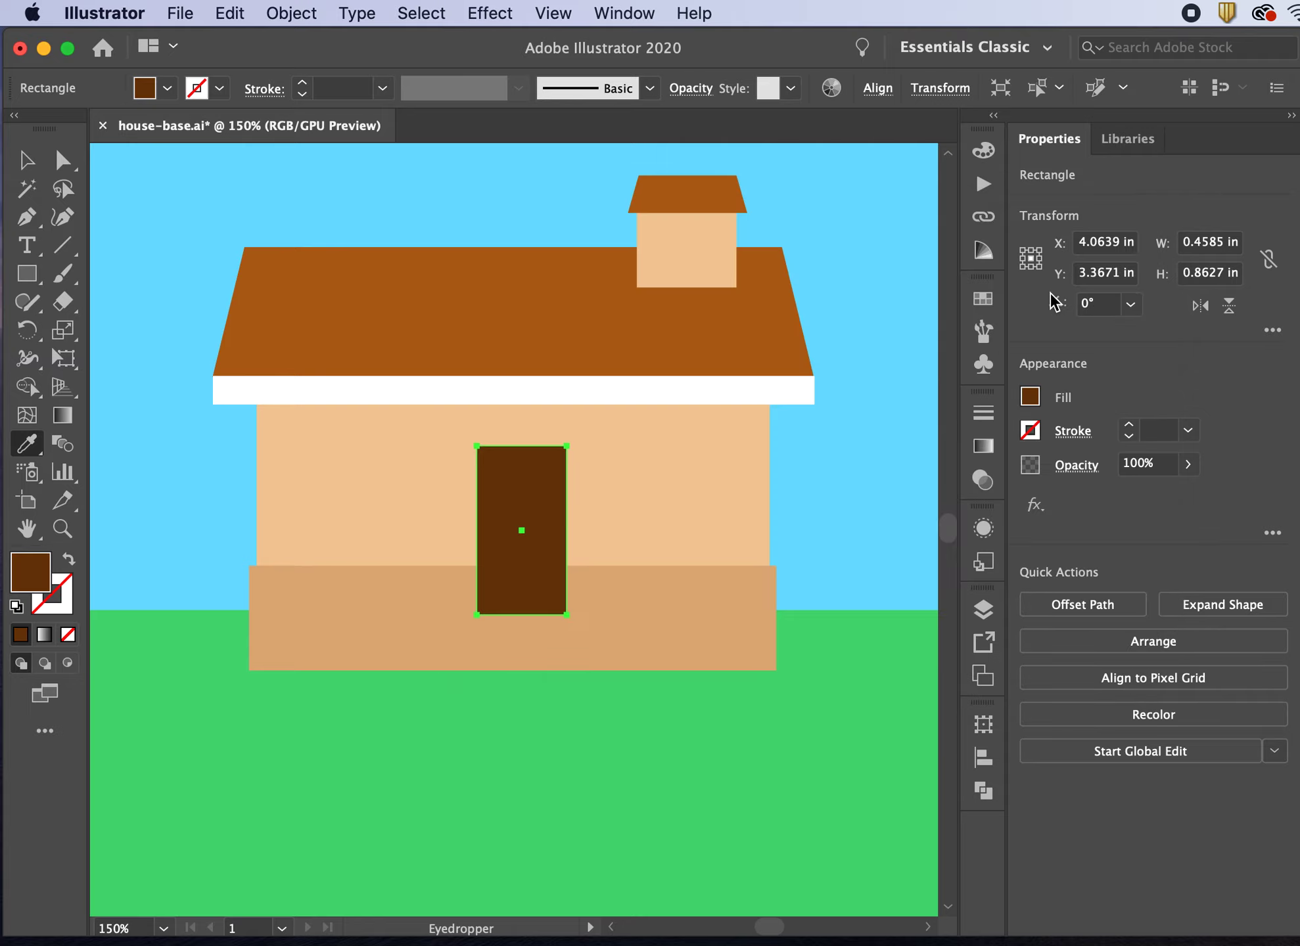
{"action": "left_click", "coordinate": [23, 161]}
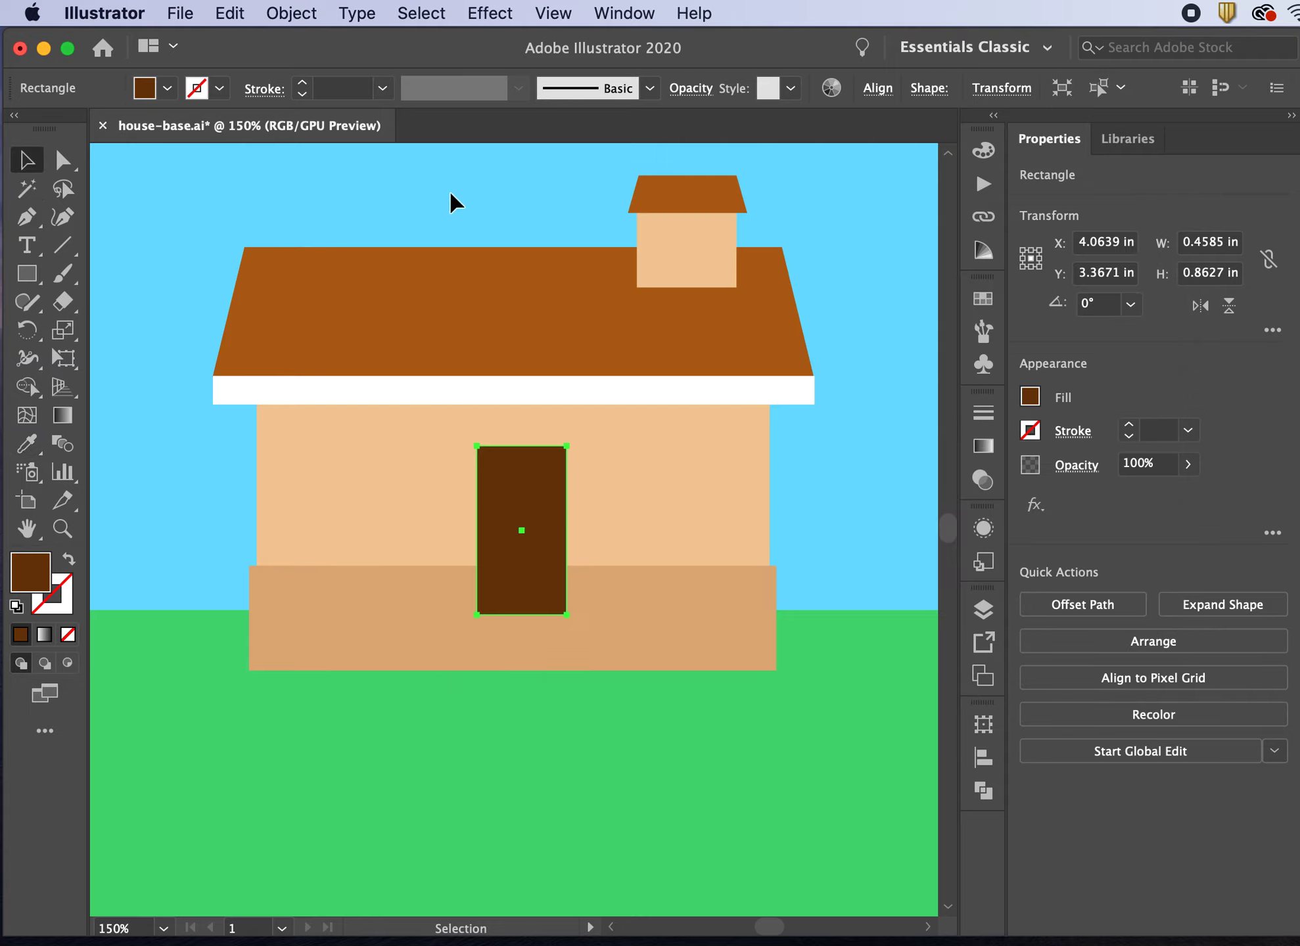
{"action": "left_click", "coordinate": [148, 224]}
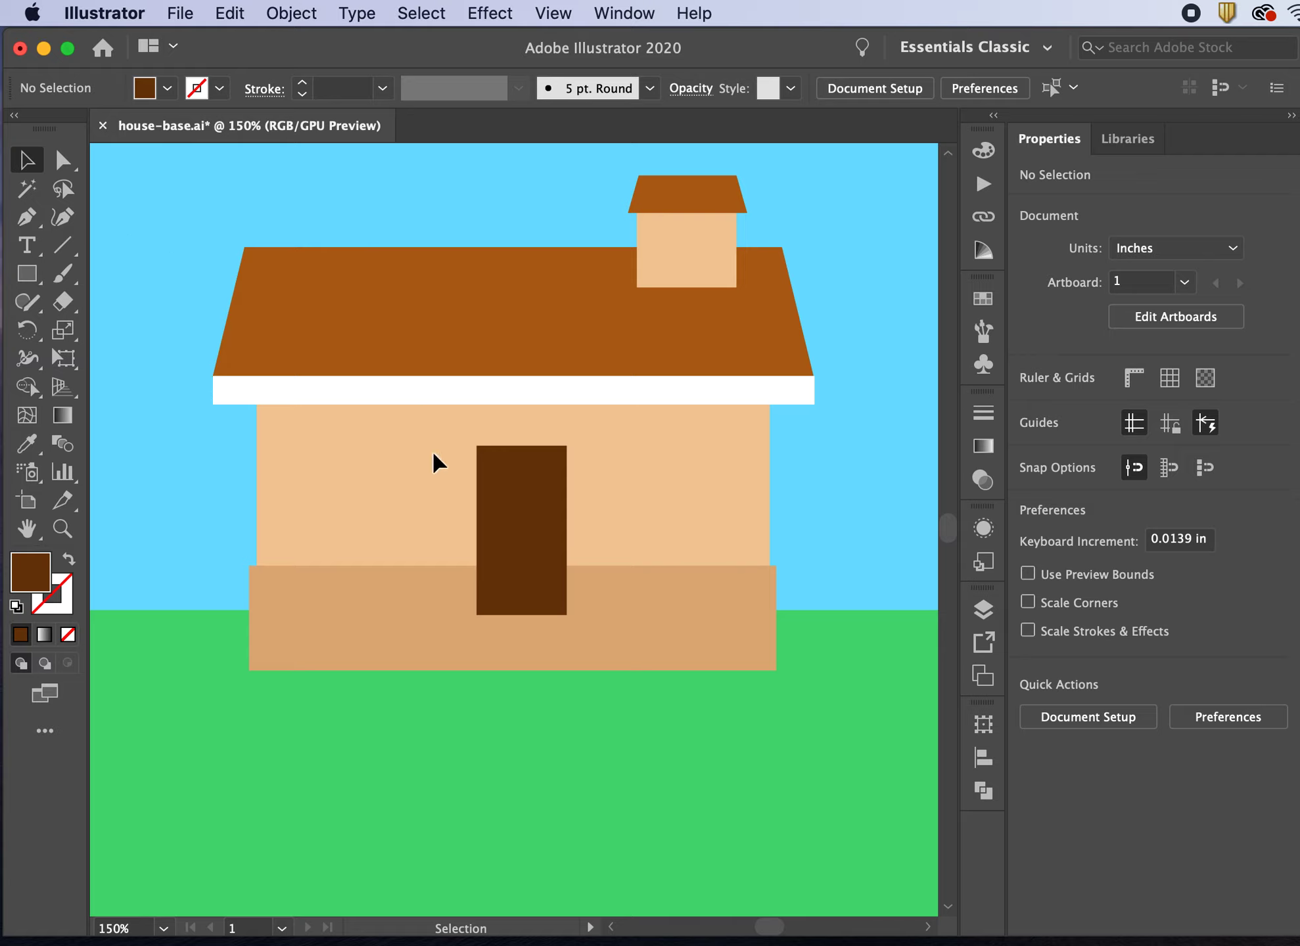
Draw a narrow horizontal rectangle in the roof's brown above the door, overlapping the white trim
{"action": "left_click", "coordinate": [25, 274]}
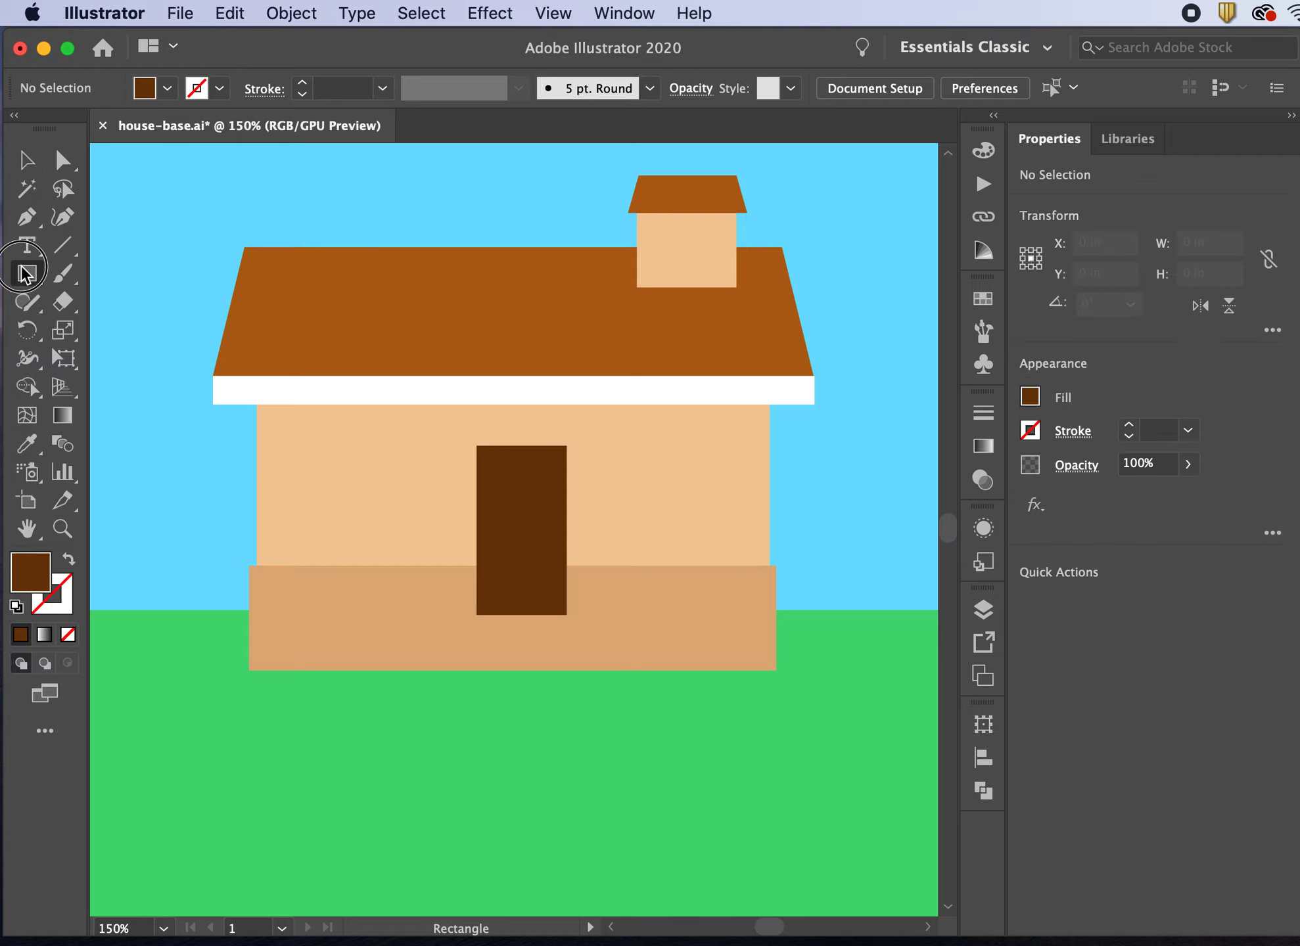
{"action": "left_click", "coordinate": [27, 161]}
{"action": "left_click", "coordinate": [27, 450]}
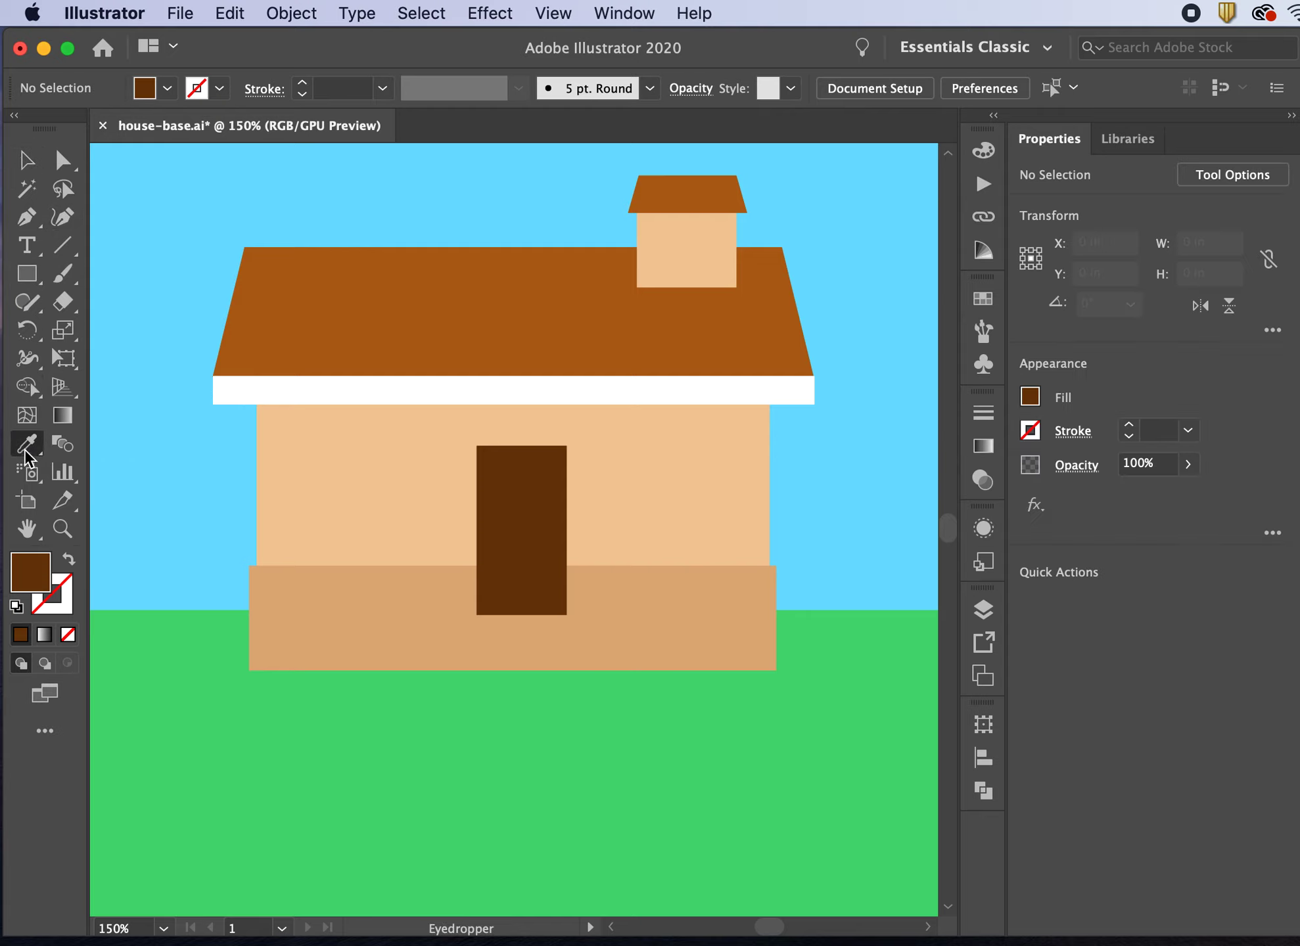
{"action": "left_click", "coordinate": [251, 351]}
{"action": "left_click", "coordinate": [26, 274]}
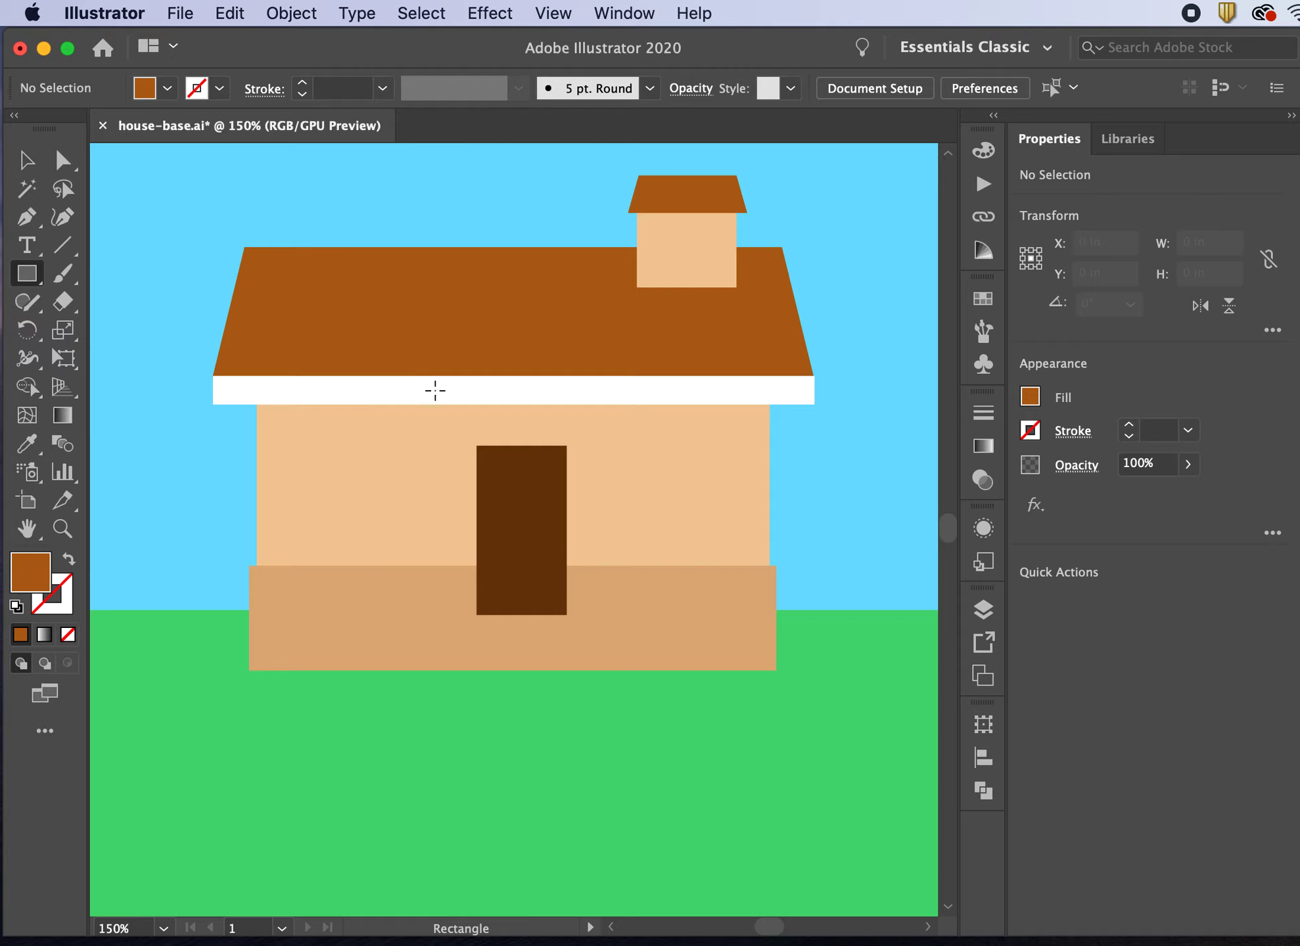
{"action": "left_click_drag", "start_coordinate": [423, 393], "coordinate": [605, 419]}
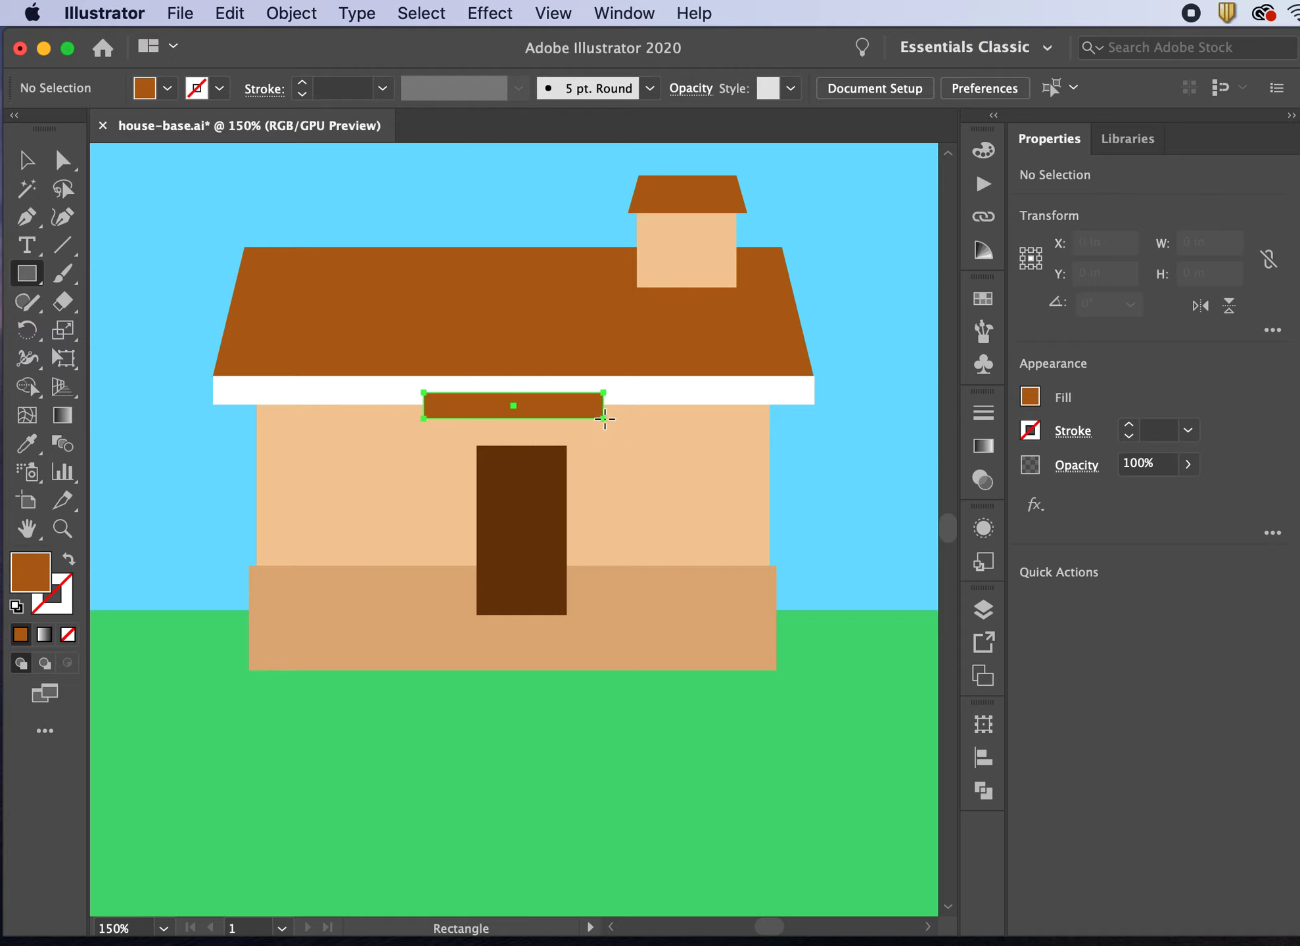
{"action": "left_click", "coordinate": [27, 160]}
{"action": "left_click", "coordinate": [164, 225]}
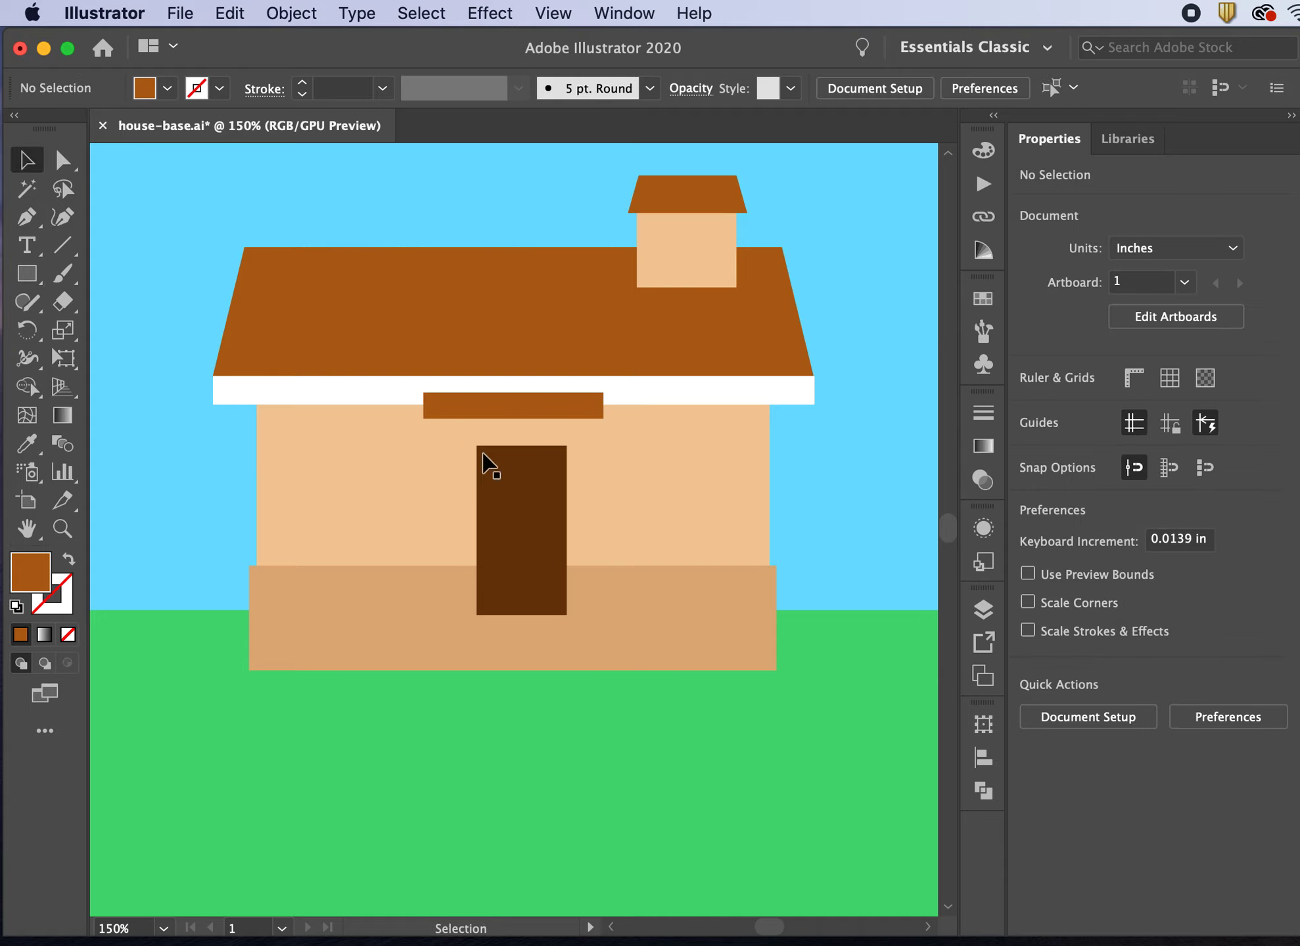
Draw a white porch column about 0.12 × 1.12 in, hanging from the left end of the small roof above the door
{"action": "left_click", "coordinate": [27, 273]}
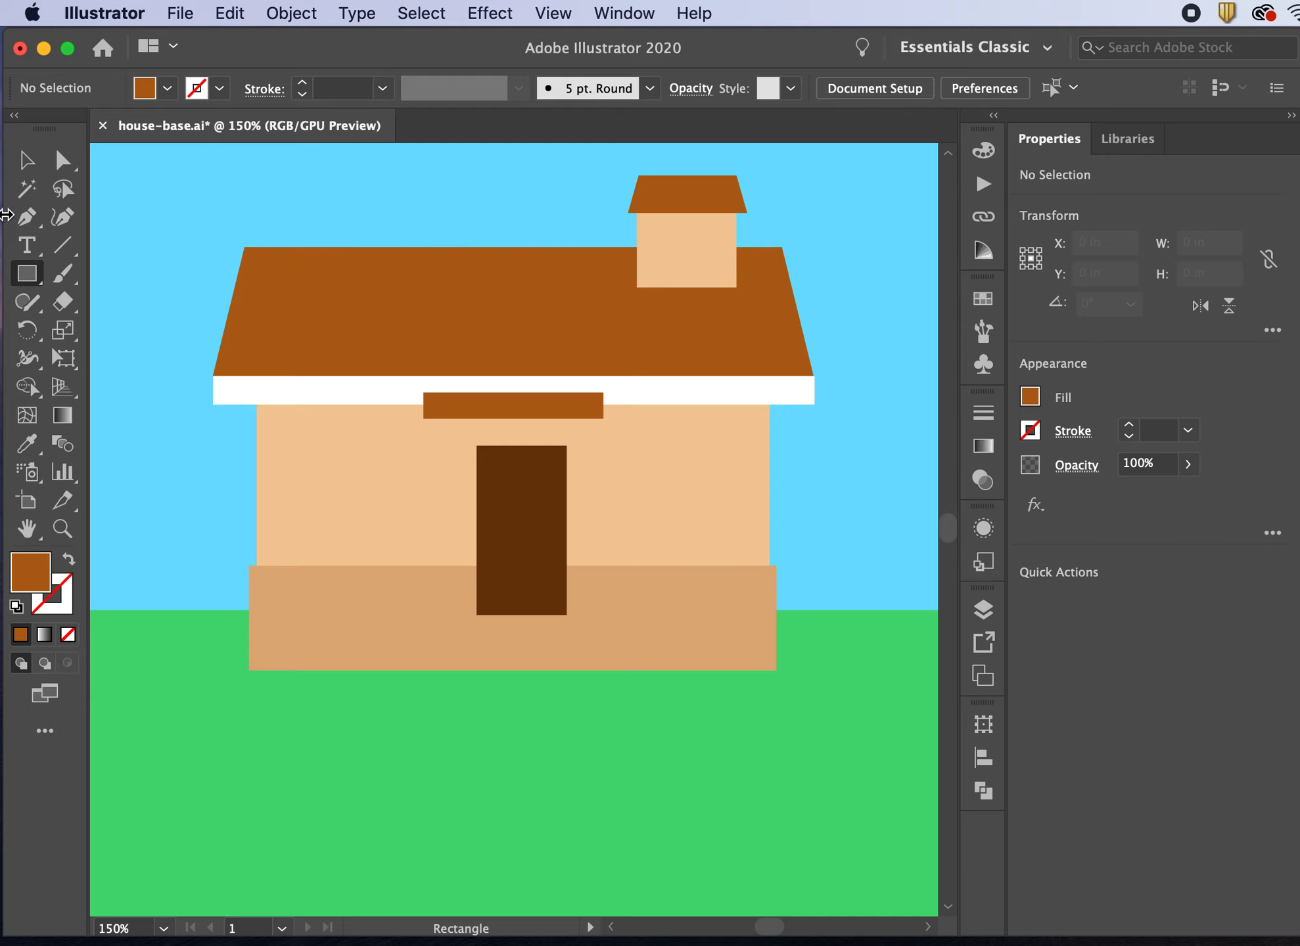
{"action": "left_click", "coordinate": [27, 160]}
{"action": "left_click", "coordinate": [242, 398]}
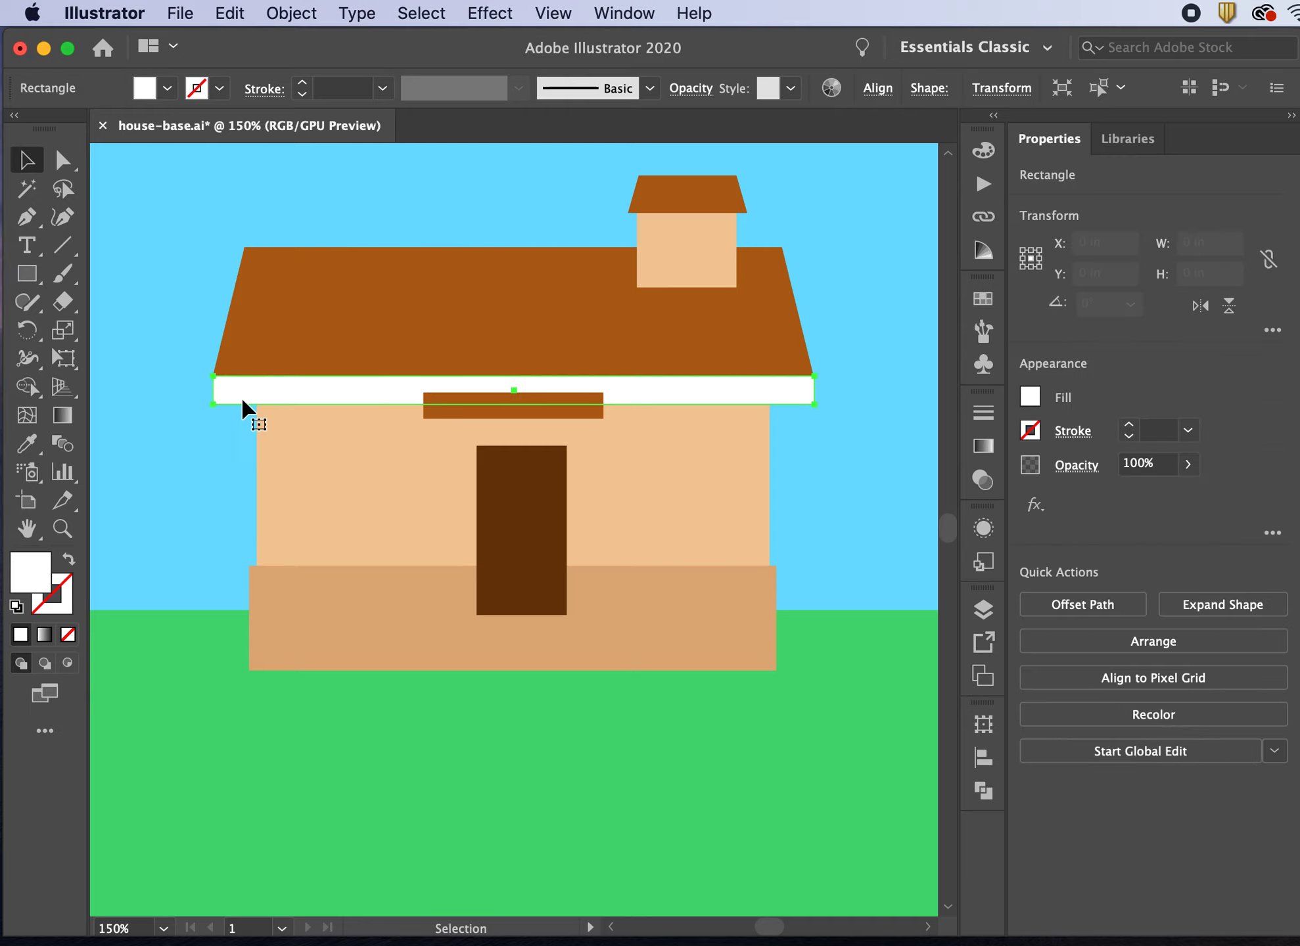
{"action": "left_click", "coordinate": [28, 273]}
{"action": "left_click_drag", "start_coordinate": [423, 419], "coordinate": [447, 638]}
{"action": "left_click", "coordinate": [24, 161]}
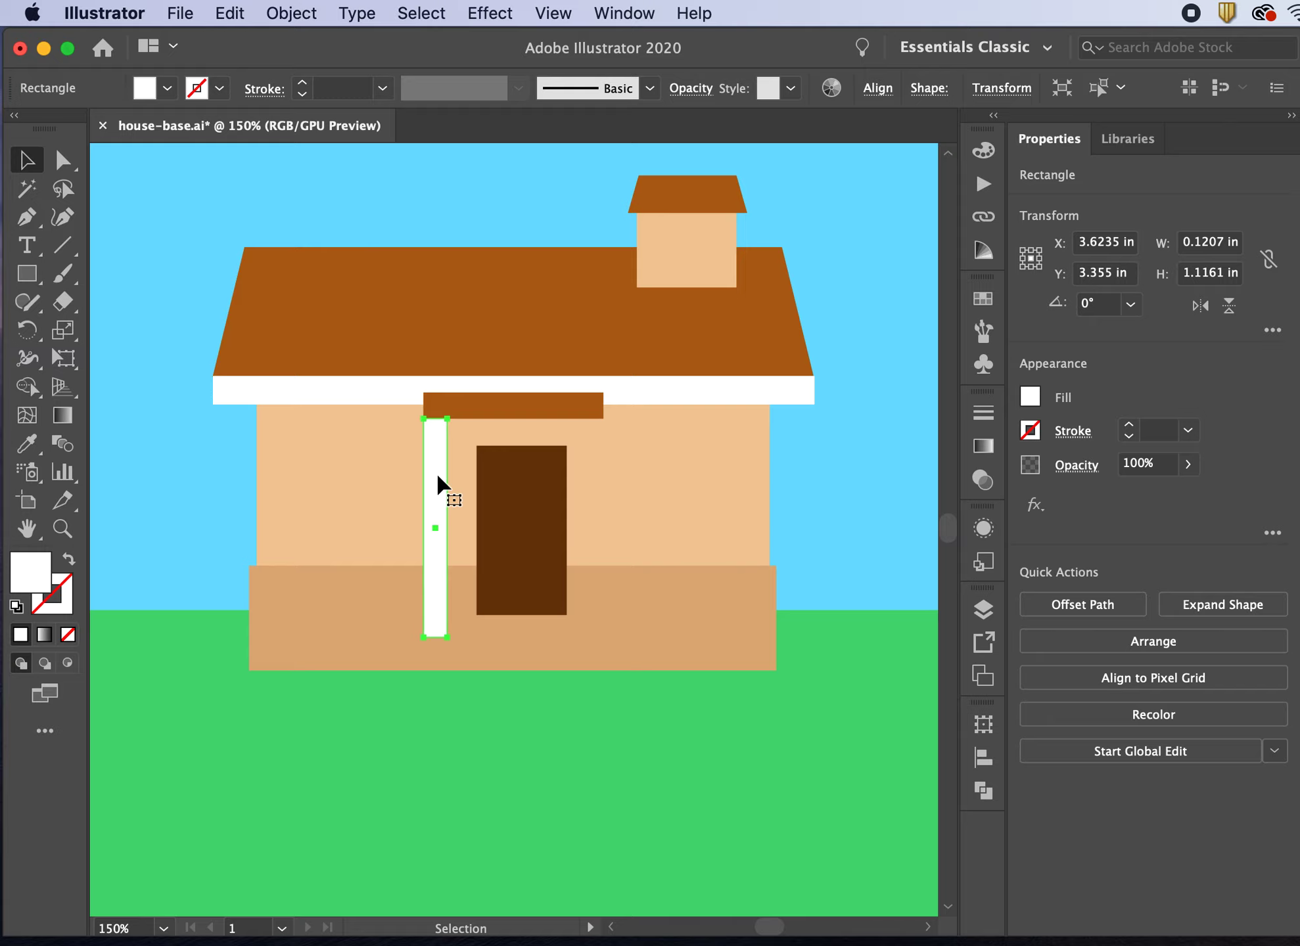
Duplicate the white column and shift the copy horizontally until it lines up with the right end of the porch roof
{"action": "key", "text": "alt+shift+Right"}
{"action": "key", "text": "shift+Right"}
{"action": "key", "text": "shift+Right"}
{"action": "key", "text": "shift+Right"}
{"action": "key", "text": "shift+Right"}
{"action": "key", "text": "shift+Right"}
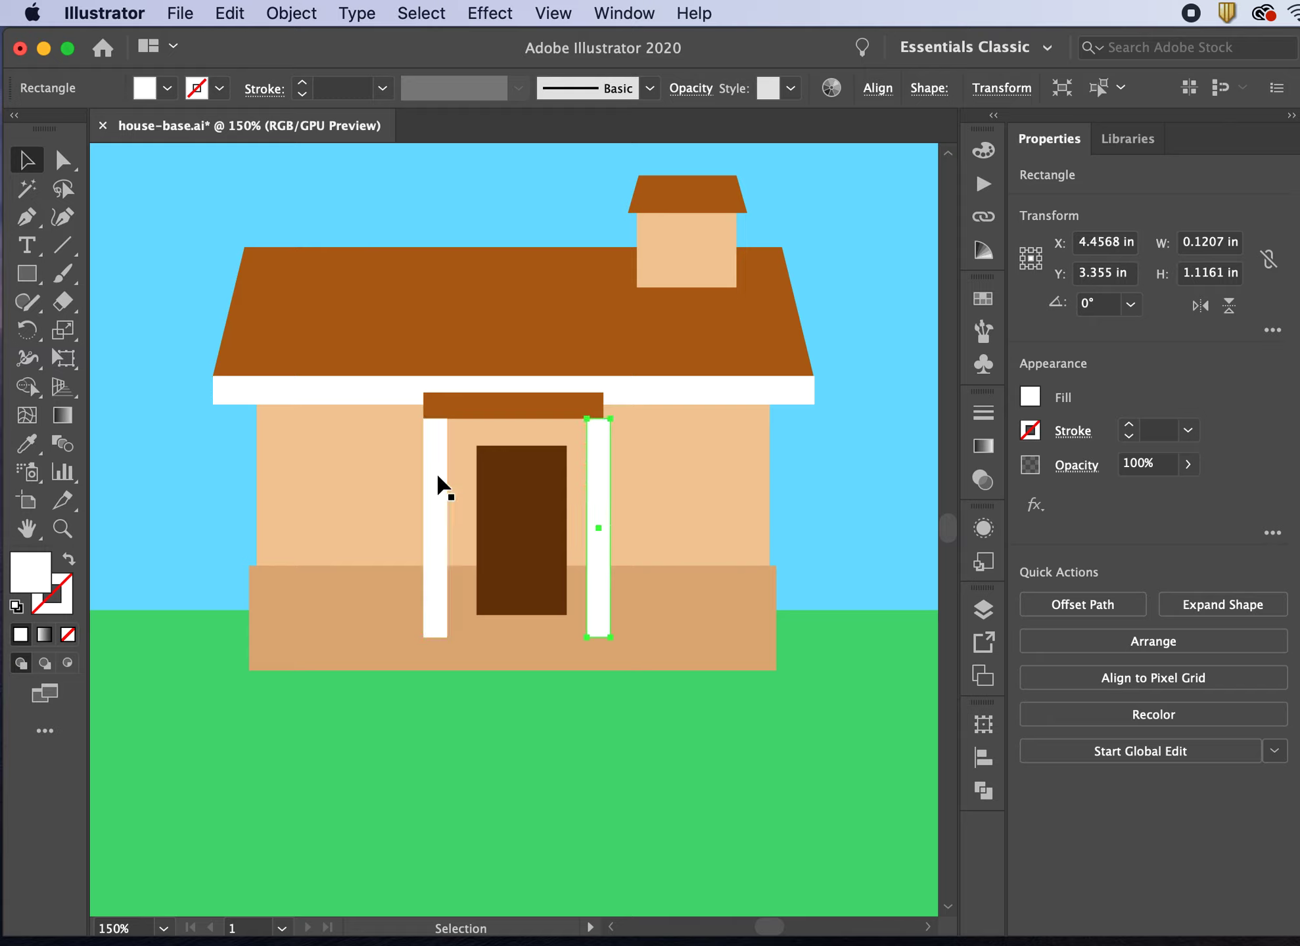
{"action": "key", "text": "Left"}
{"action": "key", "text": "Left"}
{"action": "key", "text": "Left"}
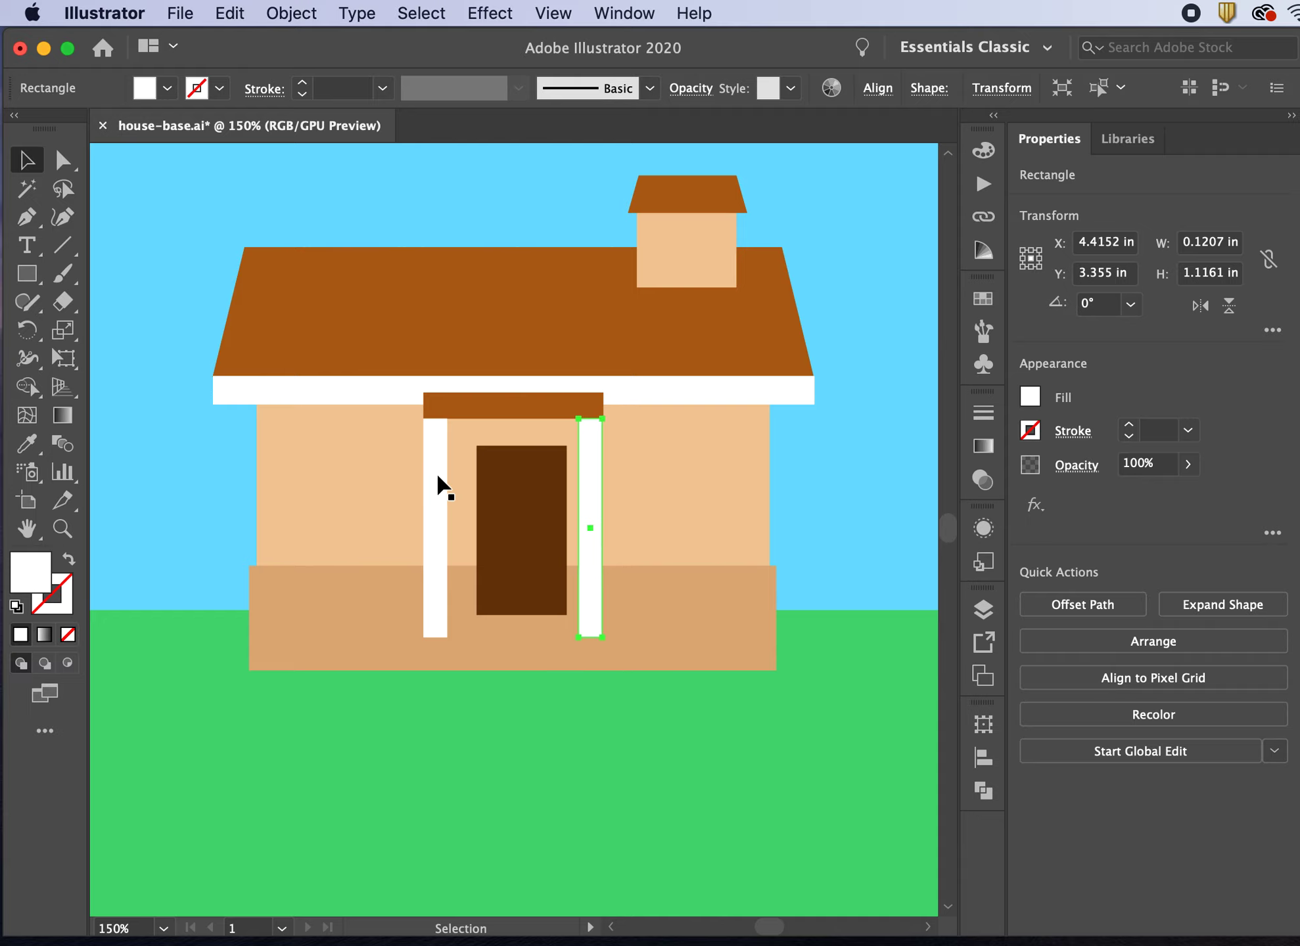
{"action": "left_click", "coordinate": [213, 494]}
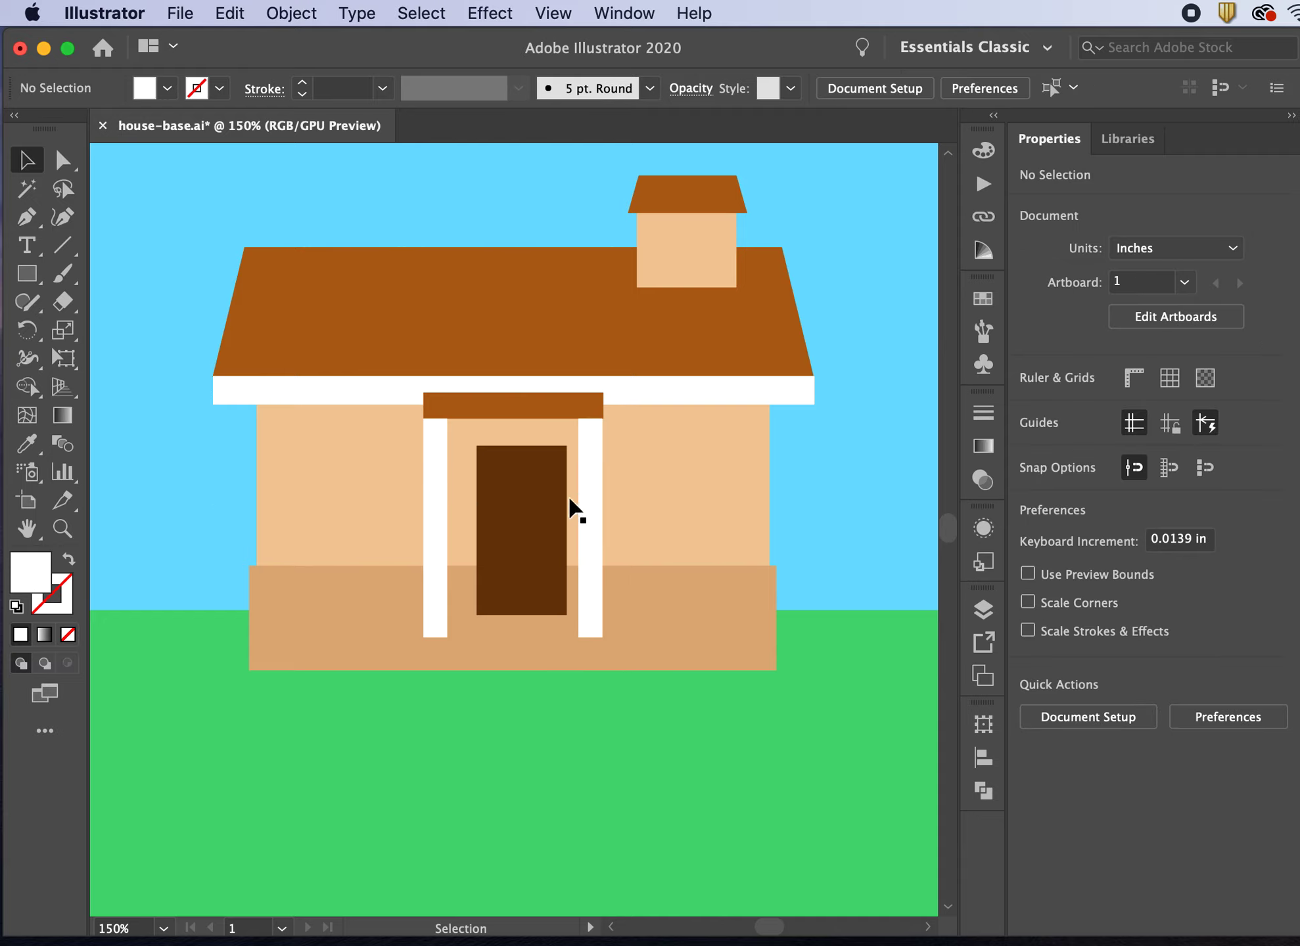
Move the dark brown door slightly left so it sits midway between the two white columns
{"action": "left_click", "coordinate": [562, 526]}
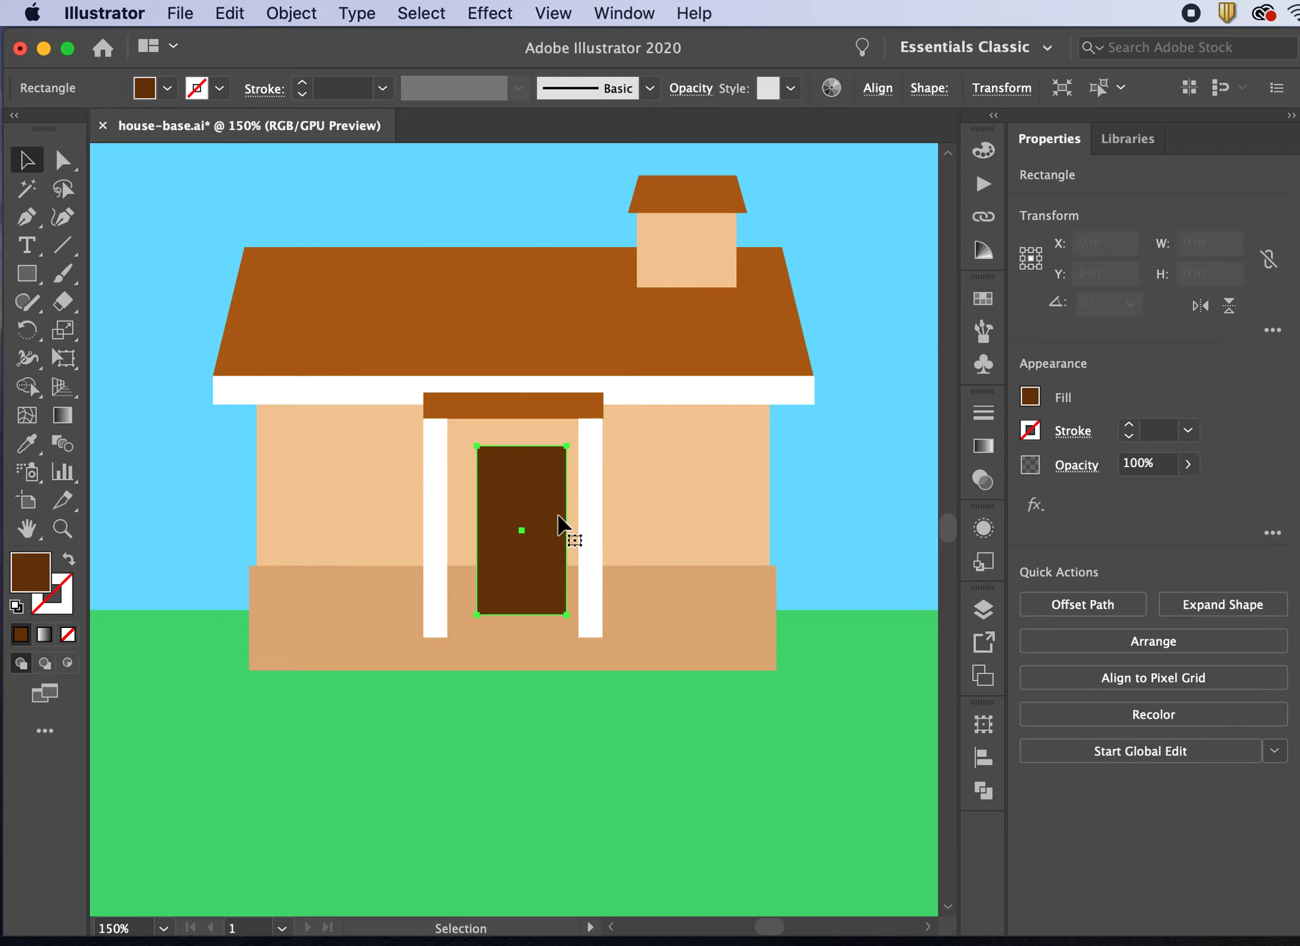
{"action": "left_click_drag", "start_coordinate": [560, 526], "coordinate": [551, 526]}
{"action": "left_click", "coordinate": [522, 813]}
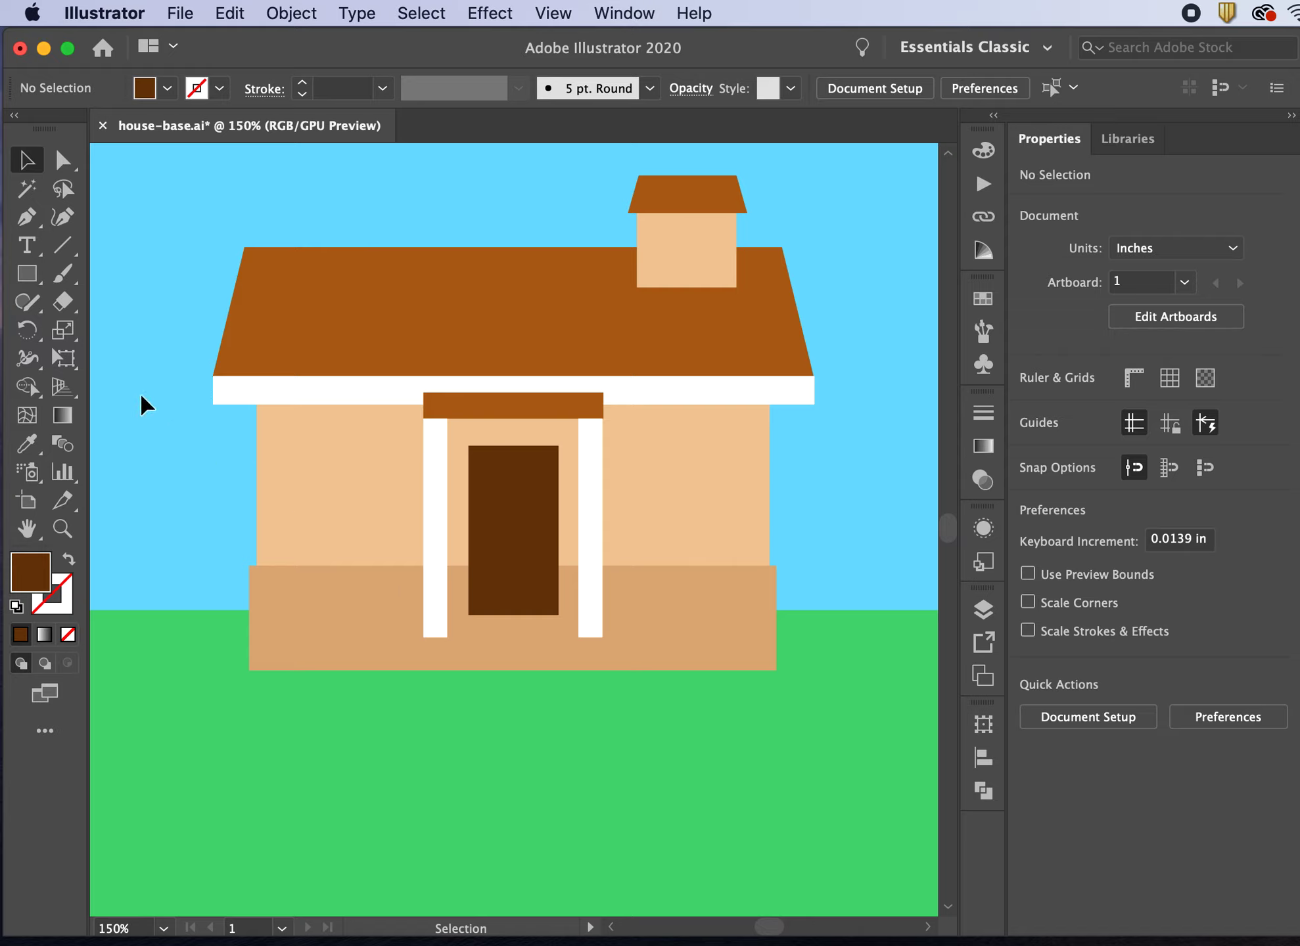
Draw a step about 1.09 × 0.16 in beneath the columns and fill it with the sidewalk's light gray, without a stroke
{"action": "left_click", "coordinate": [35, 284]}
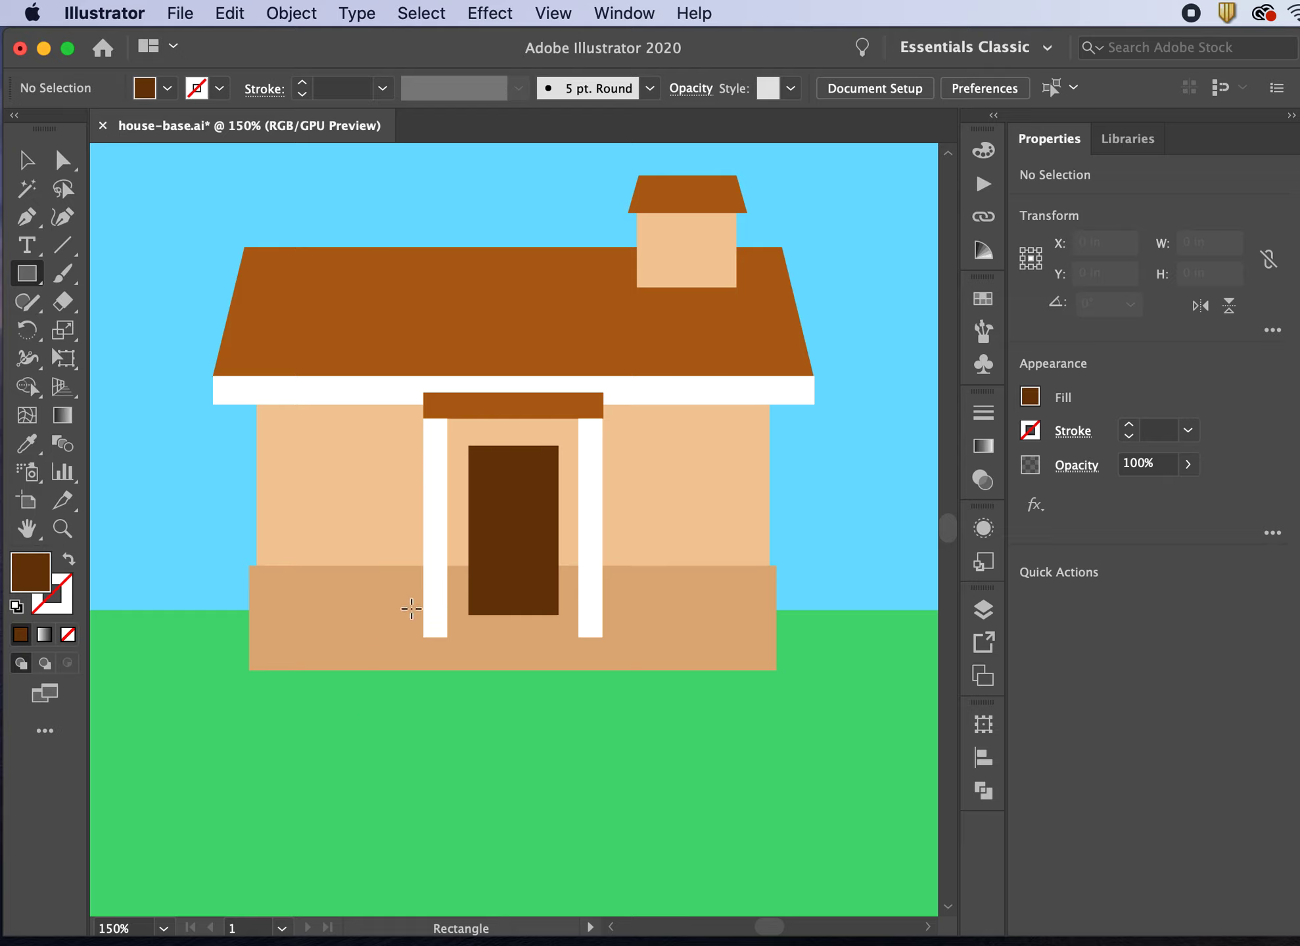
{"action": "left_click_drag", "start_coordinate": [409, 615], "coordinate": [622, 645]}
{"action": "key", "text": "super+0"}
{"action": "key", "text": "i"}
{"action": "left_click", "coordinate": [231, 669]}
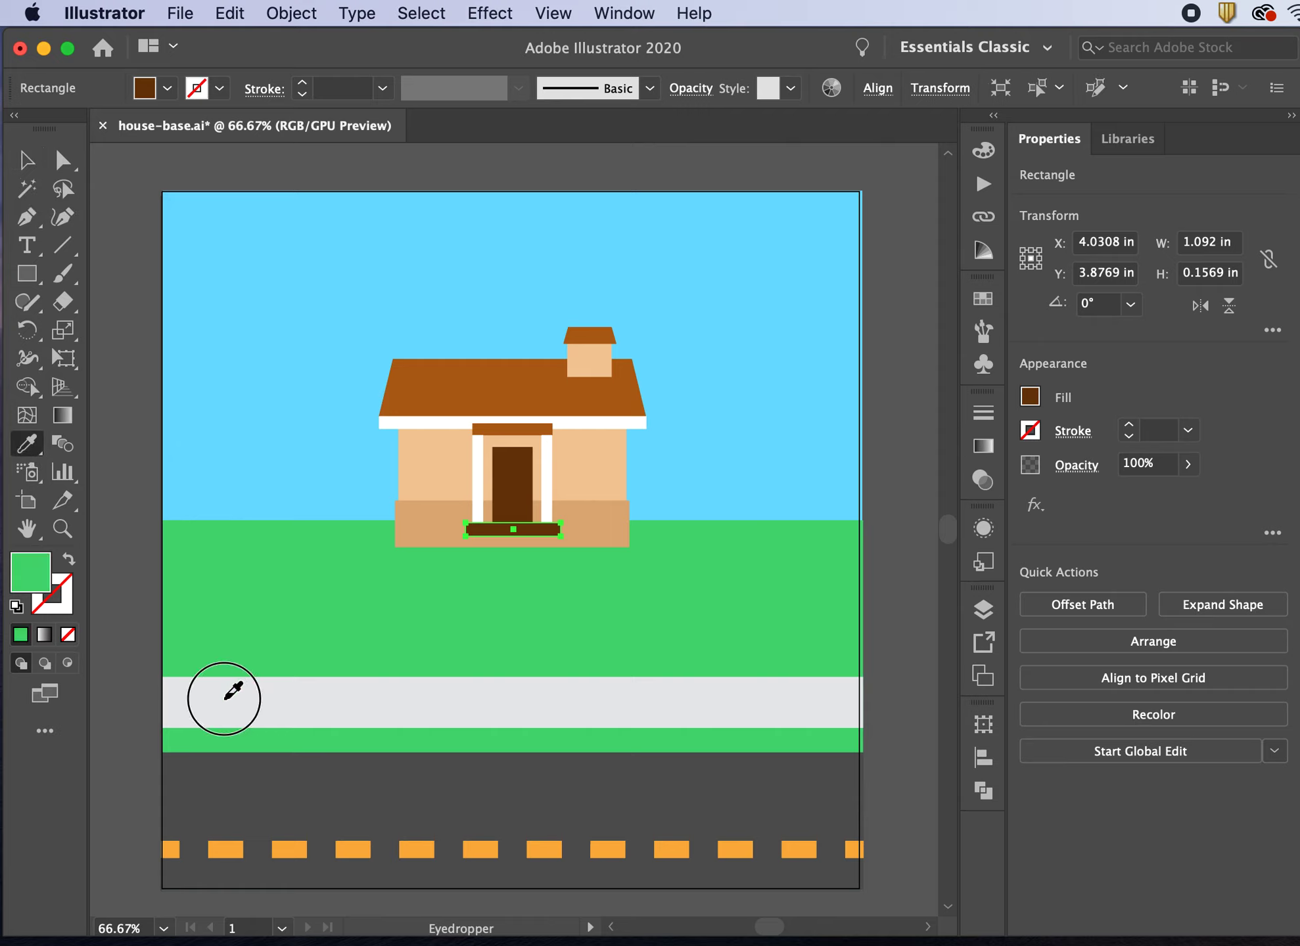
{"action": "left_click", "coordinate": [257, 702]}
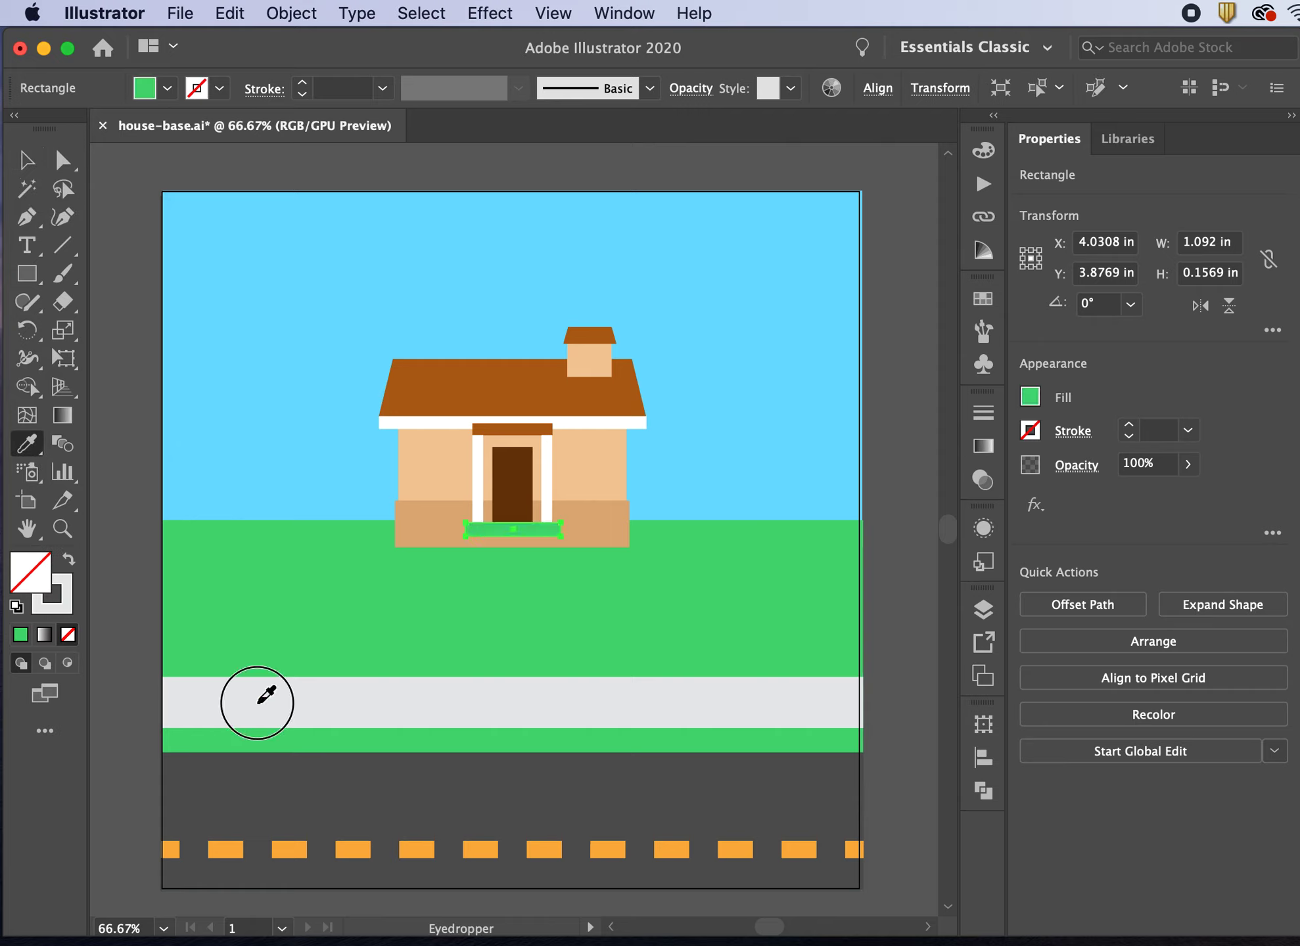
{"action": "left_click", "coordinate": [28, 161]}
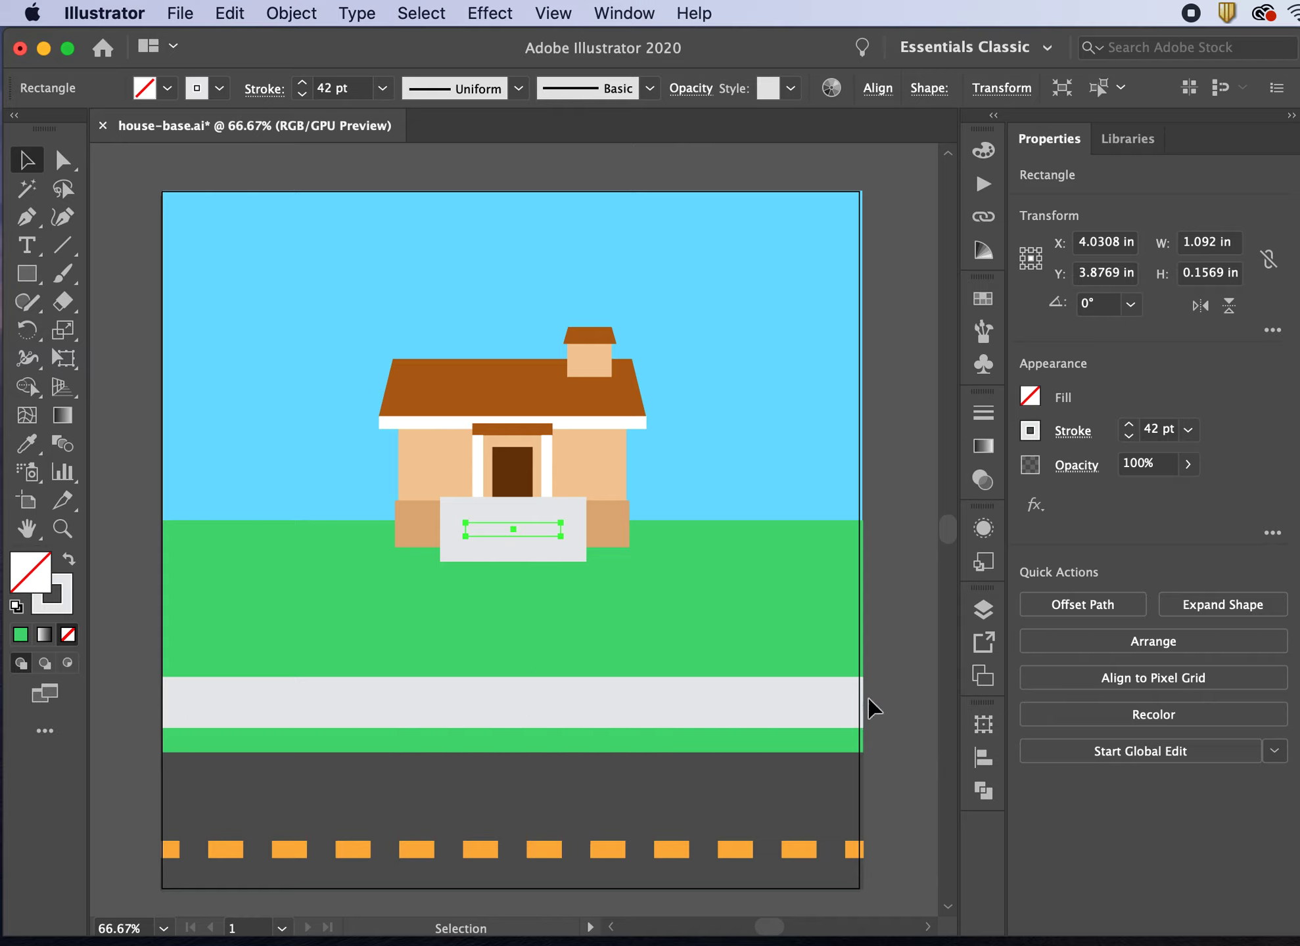
{"action": "left_click", "coordinate": [68, 560]}
Align the horizontal centers of the gray step, the door and the porch roof
{"action": "key", "text": "super+equal"}
{"action": "key", "text": "super+equal"}
{"action": "key", "text": "super+equal"}
{"action": "left_click", "coordinate": [514, 408], "text": "shift"}
{"action": "left_click", "coordinate": [514, 229], "text": "shift"}
{"action": "left_click", "coordinate": [490, 13]}
{"action": "left_click", "coordinate": [1100, 644]}
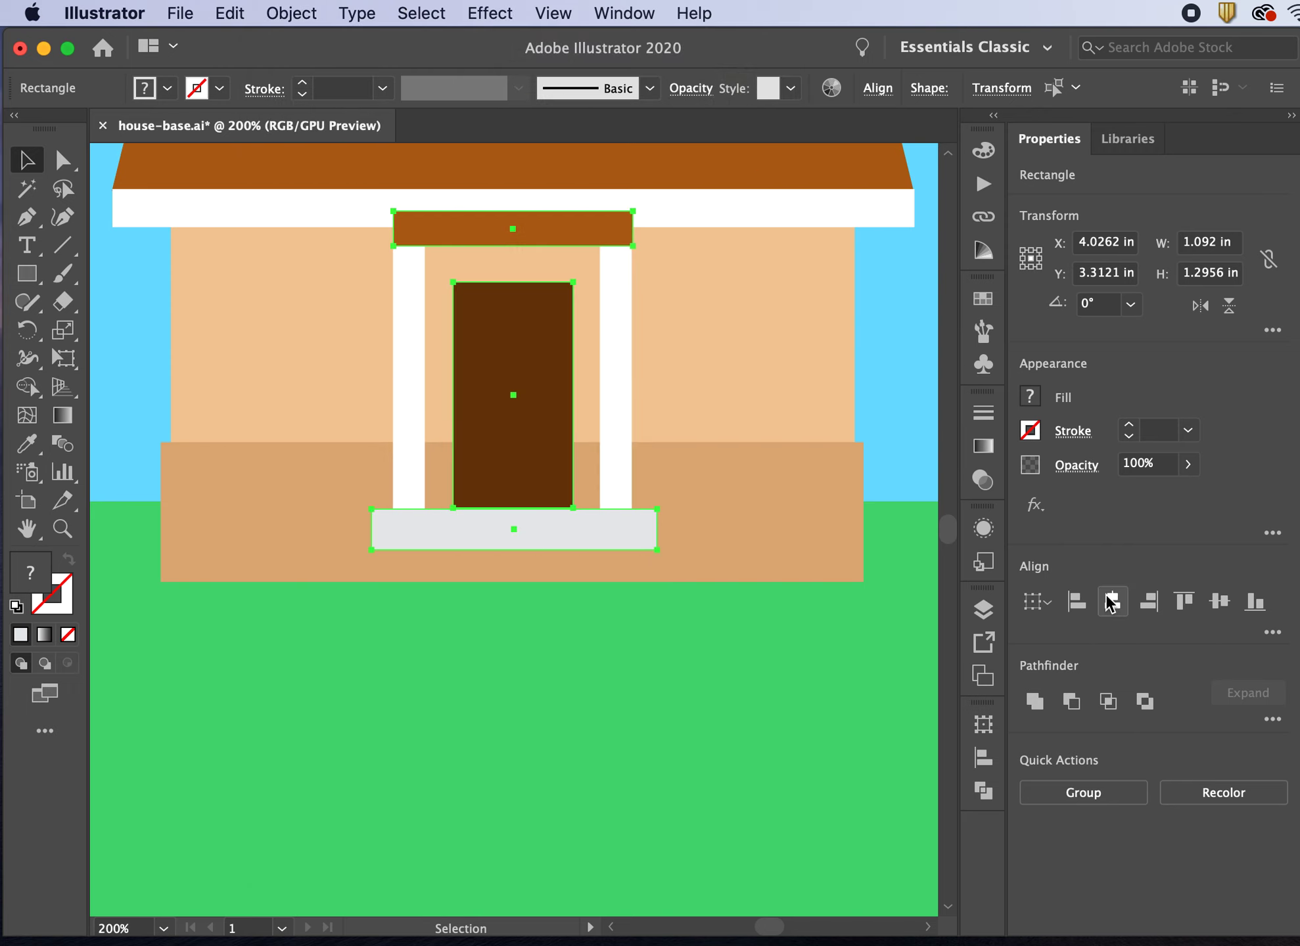
{"action": "left_click", "coordinate": [1111, 604]}
{"action": "left_click", "coordinate": [536, 696]}
{"action": "left_click", "coordinate": [534, 466]}
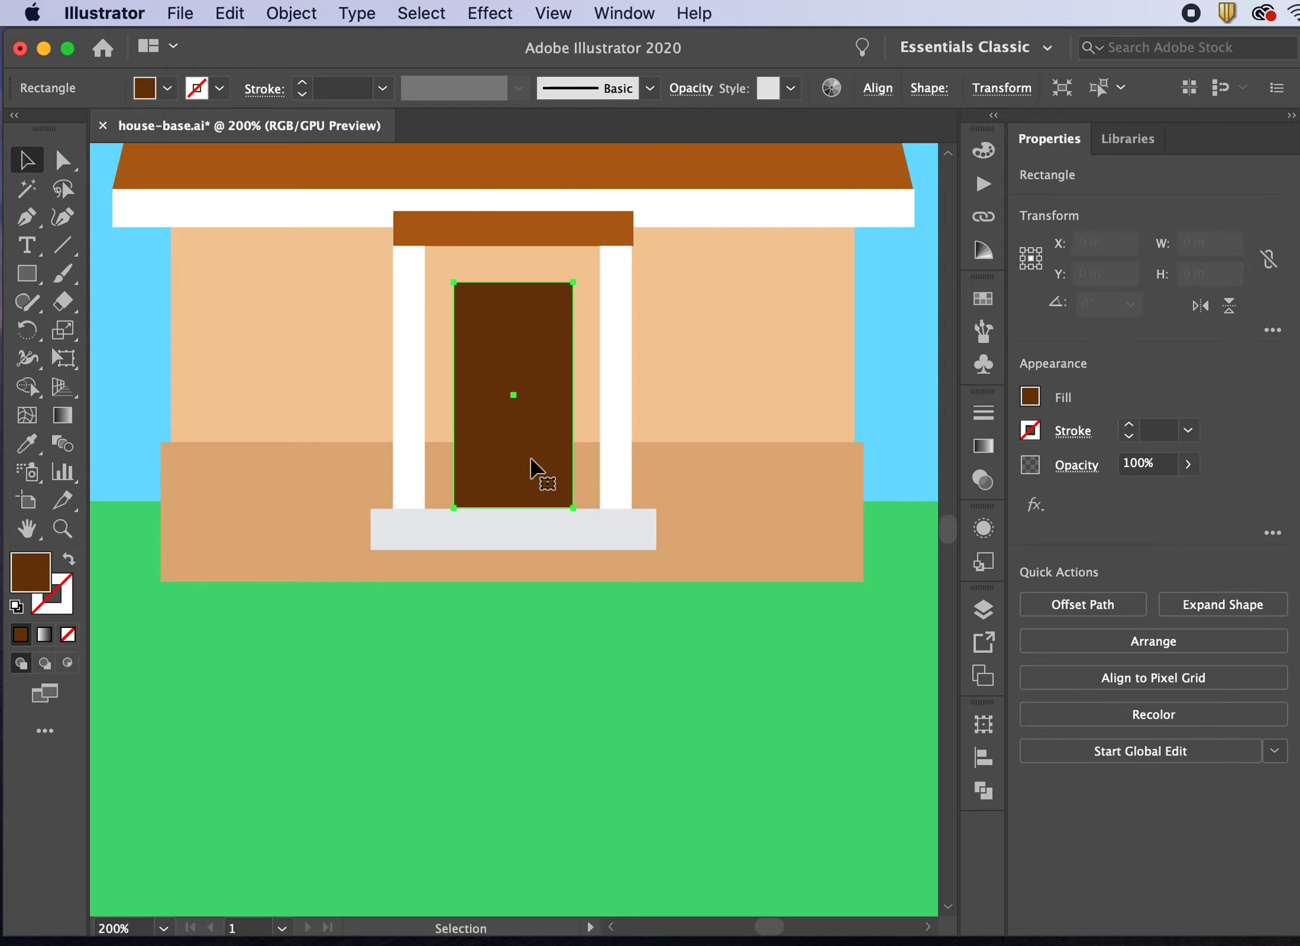
{"action": "left_click", "coordinate": [546, 730]}
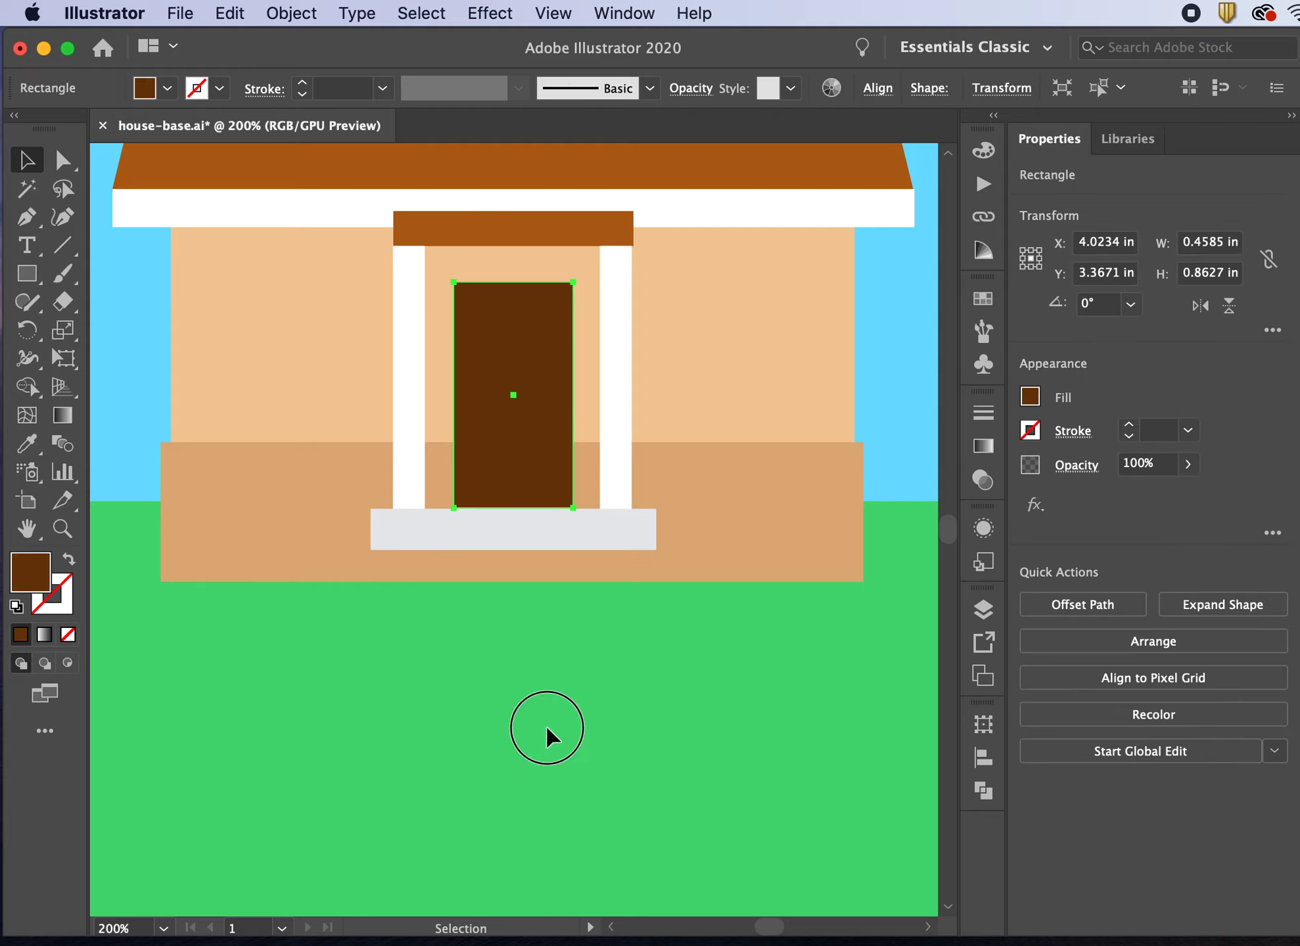
Duplicate the gray step straight down to about Y 4.17 in, just below the house's base
{"action": "left_click", "coordinate": [532, 547]}
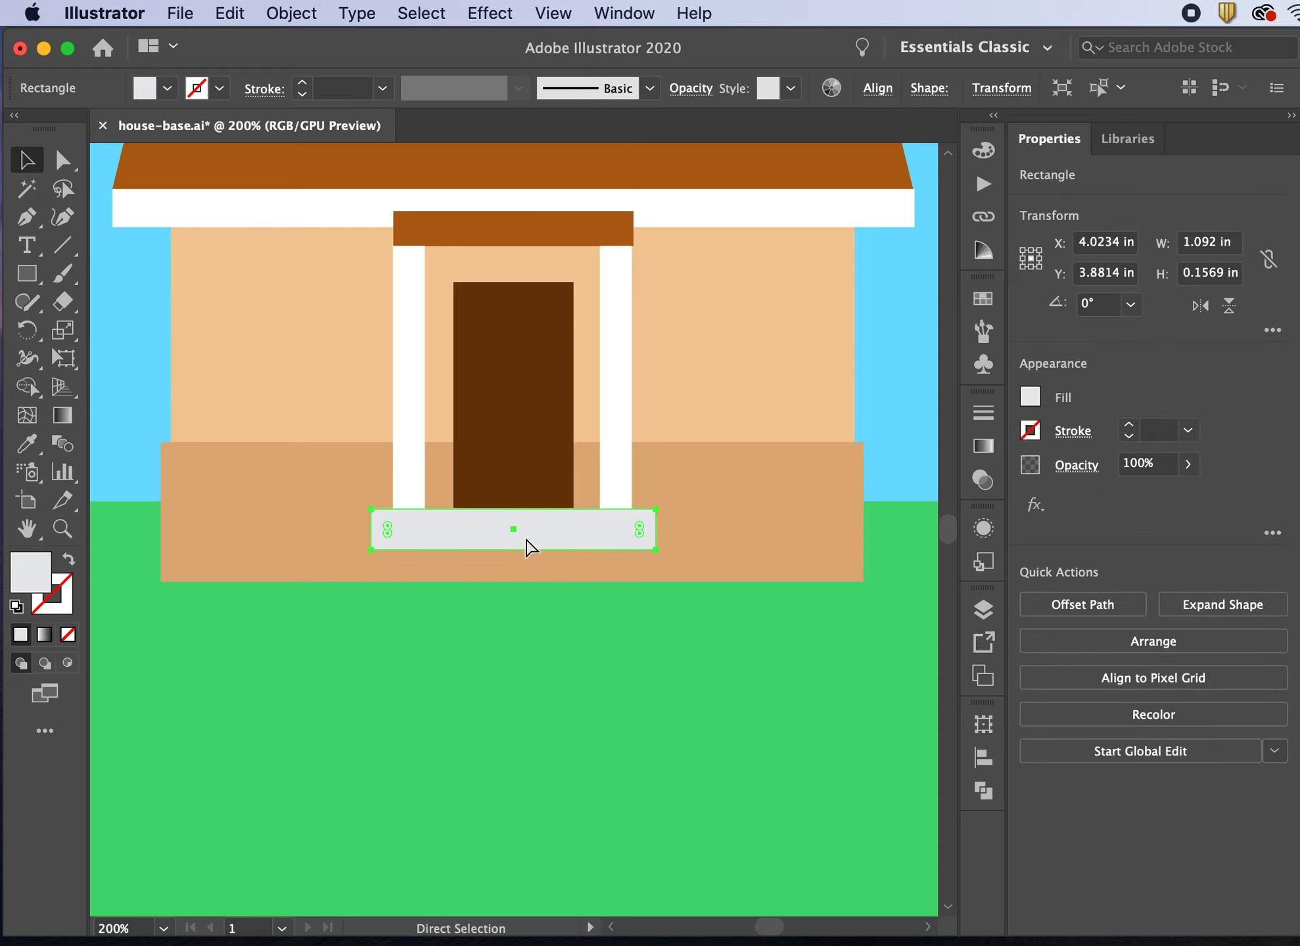
{"action": "key", "text": "super"}
{"action": "left_click_drag", "start_coordinate": [526, 547], "coordinate": [525, 587]}
{"action": "key", "text": "Down"}
{"action": "key", "text": "Down"}
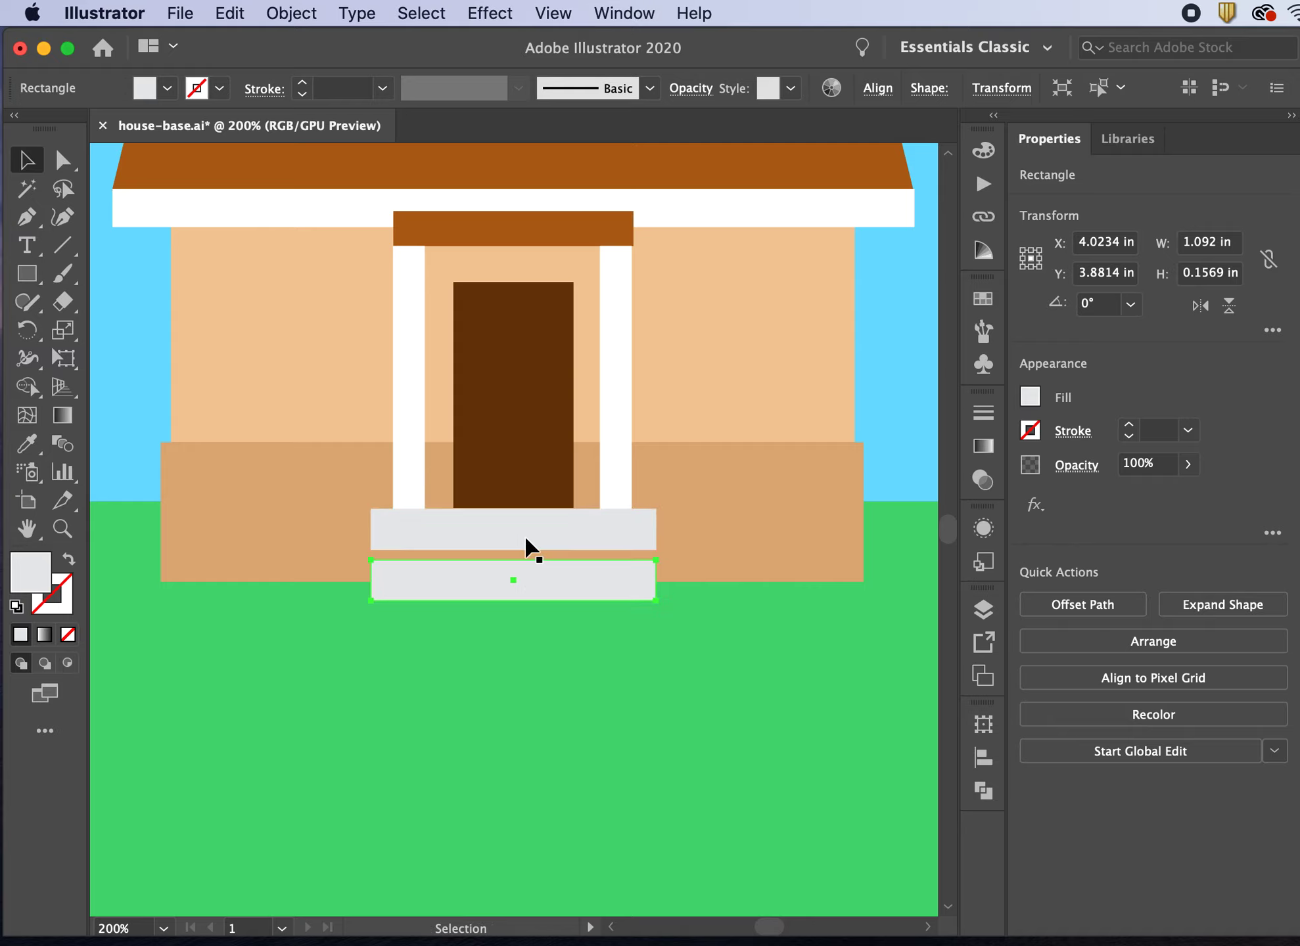
{"action": "key", "text": "Down"}
{"action": "key", "text": "Down"}
{"action": "key", "text": "Down"}
{"action": "key", "text": "Down"}
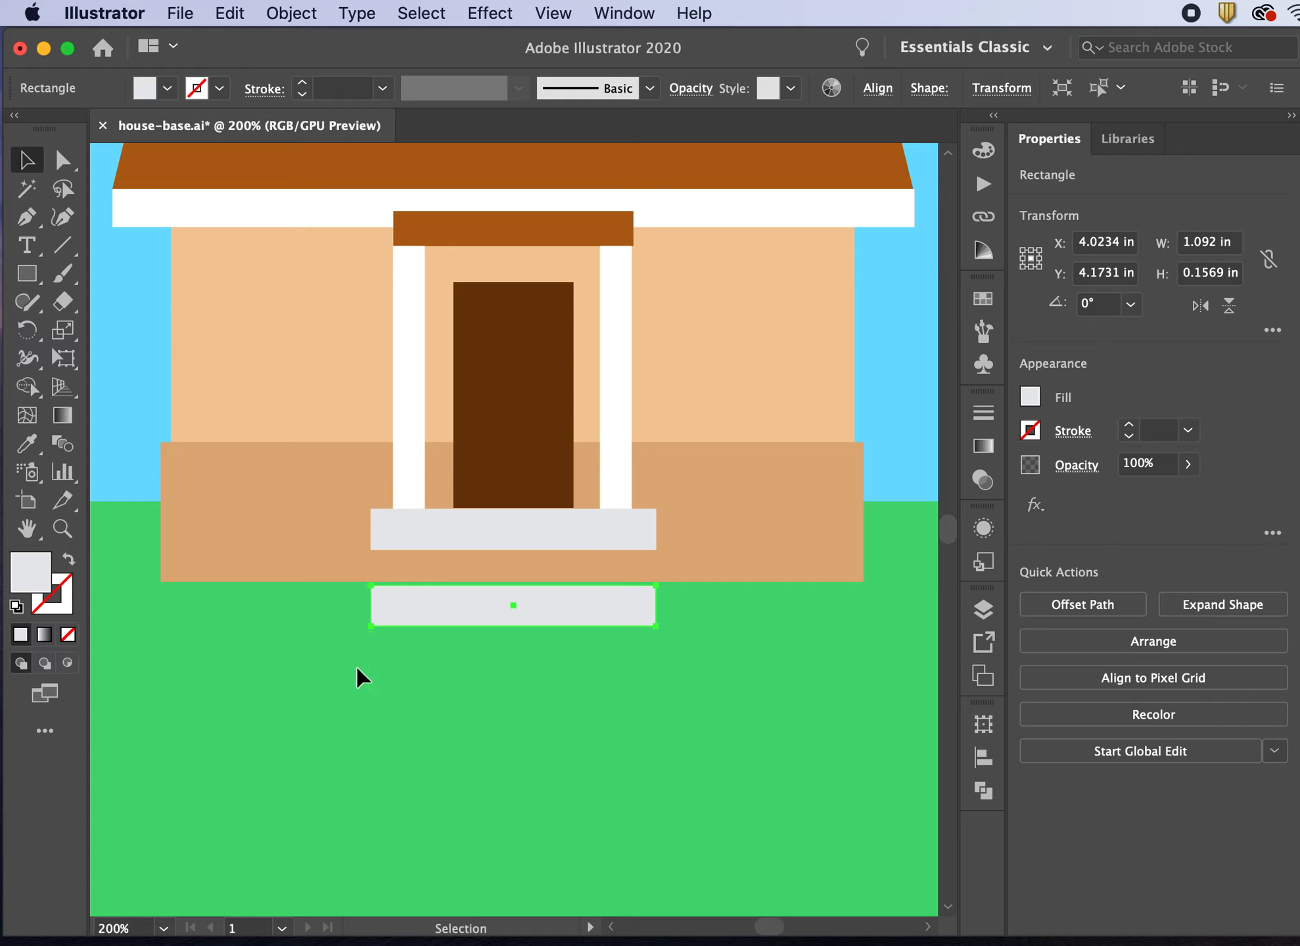
Widen the lower gray step on both sides to about 1.43 in
{"action": "left_click", "coordinate": [65, 358]}
{"action": "left_click_drag", "start_coordinate": [372, 610], "coordinate": [700, 609]}
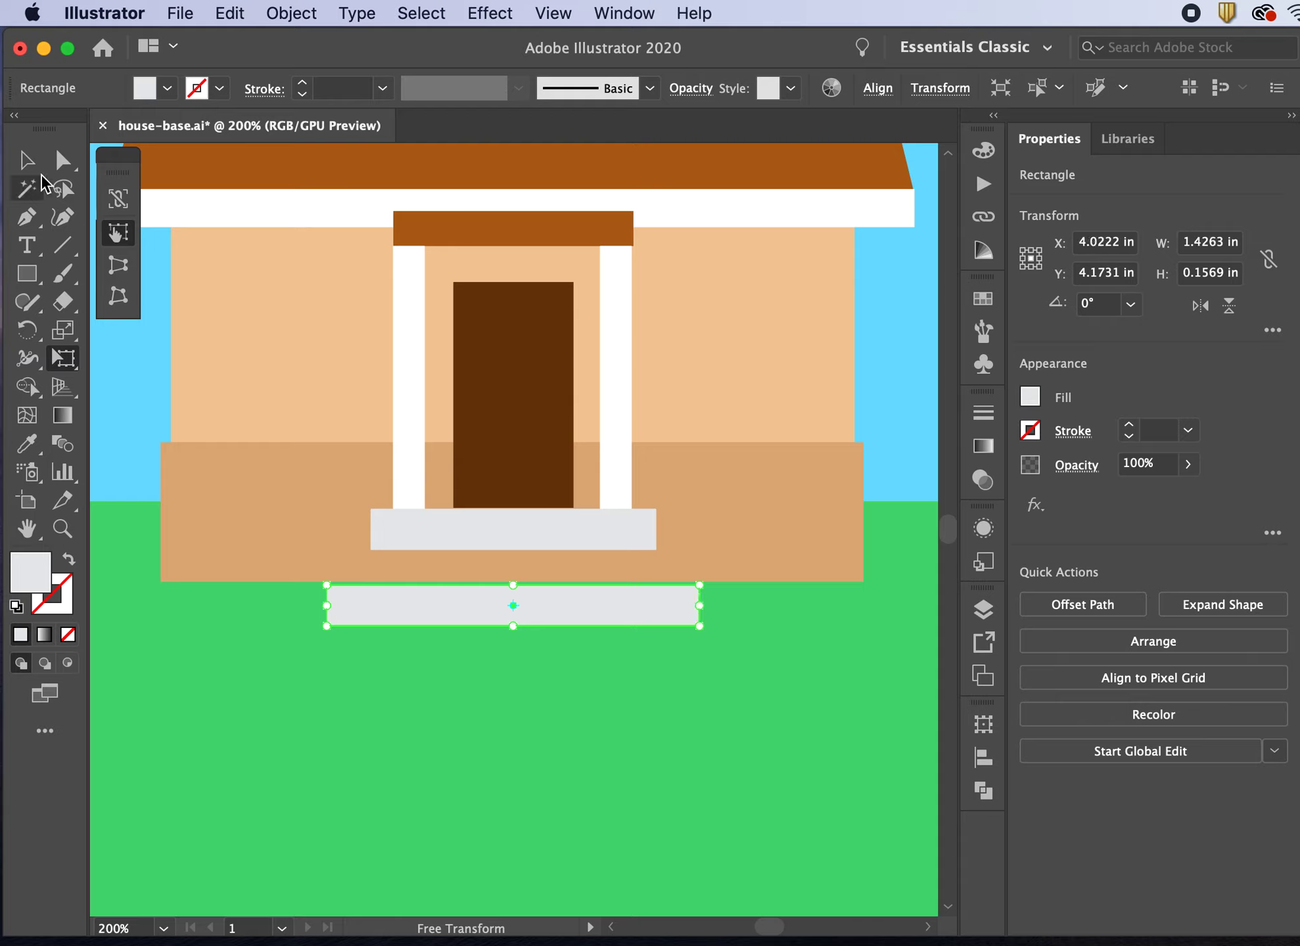
{"action": "left_click", "coordinate": [26, 160]}
{"action": "left_click", "coordinate": [421, 798]}
Move the lower step up to about Y 4.15 in and center it horizontally with the upper step
{"action": "left_click_drag", "start_coordinate": [531, 618], "coordinate": [514, 600]}
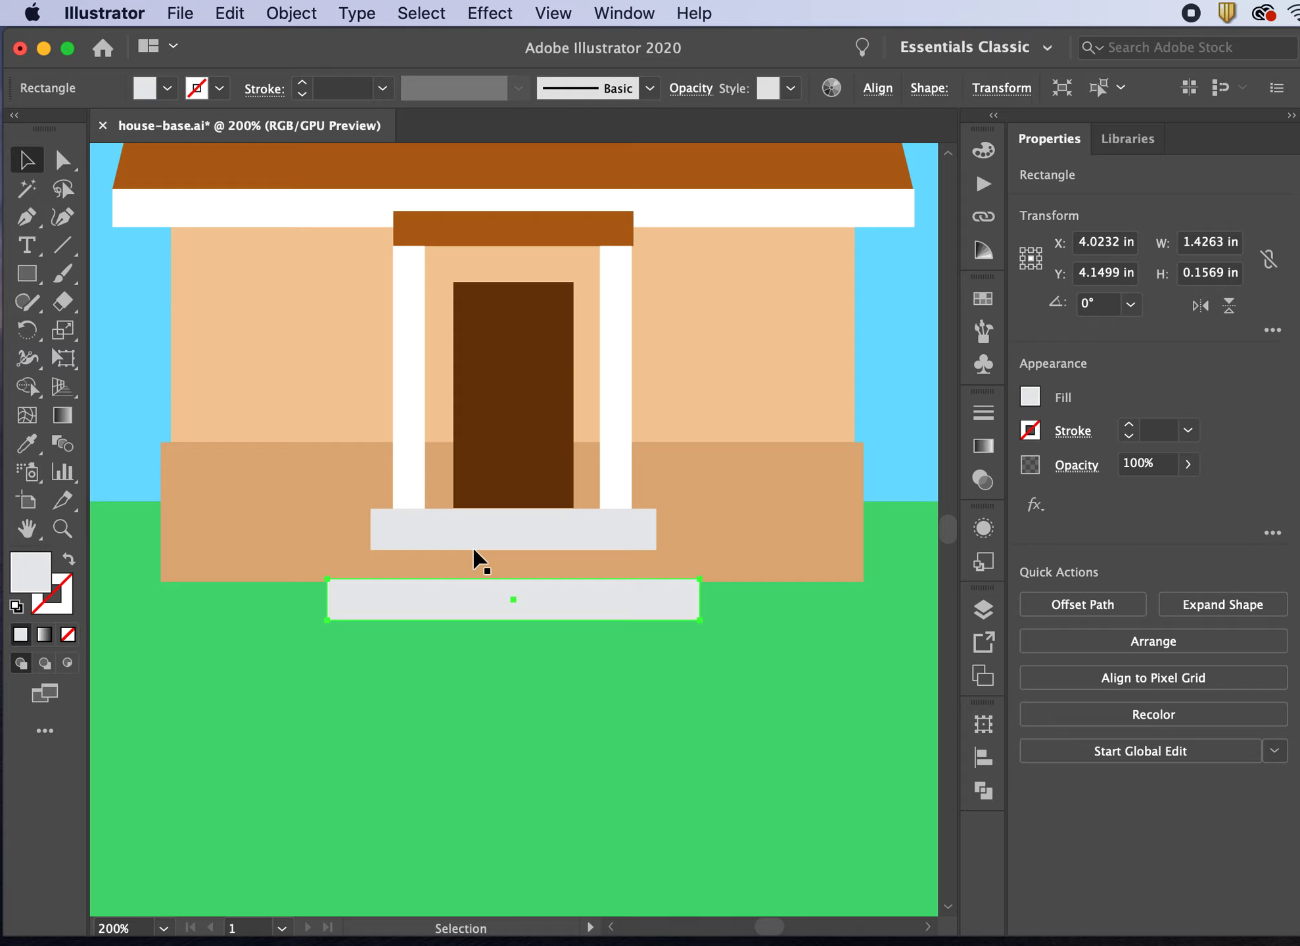
{"action": "left_click", "coordinate": [464, 531], "text": "shift"}
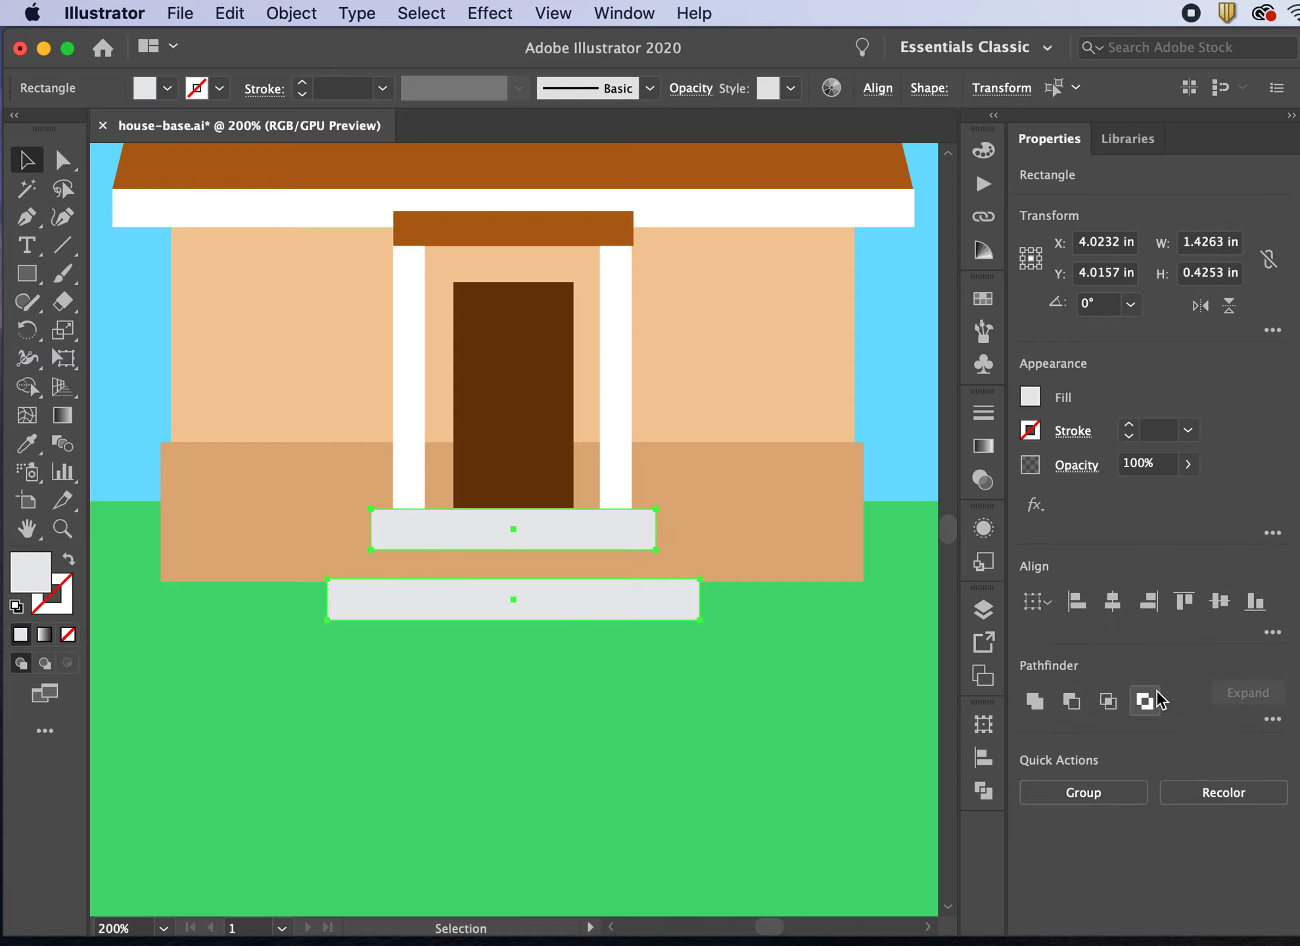
{"action": "left_click", "coordinate": [1120, 611]}
Set the blend spacing for the two gray steps to Specified Steps with a value of 1
{"action": "left_click", "coordinate": [293, 15]}
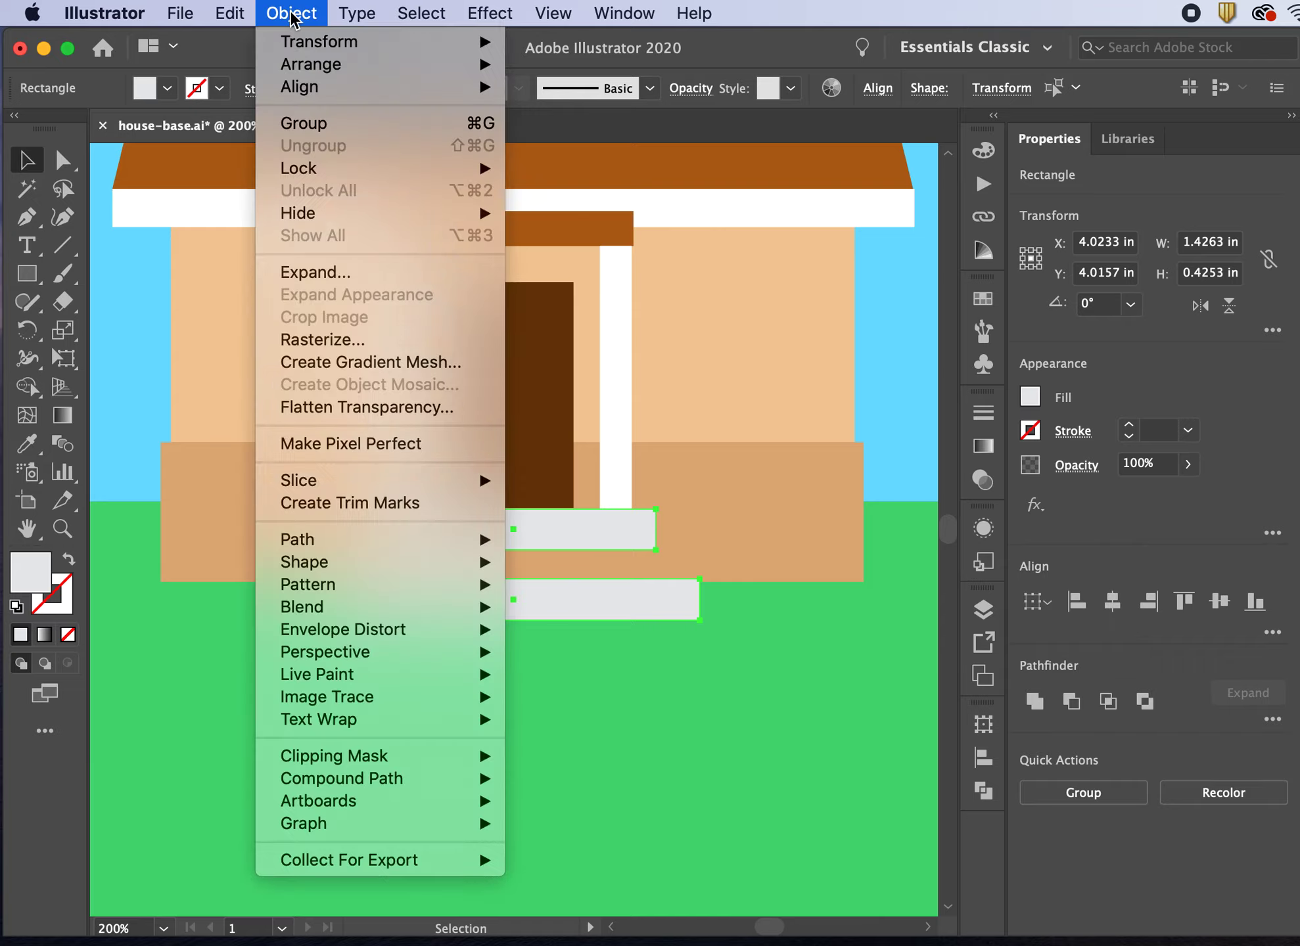
{"action": "mouse_move", "coordinate": [288, 611]}
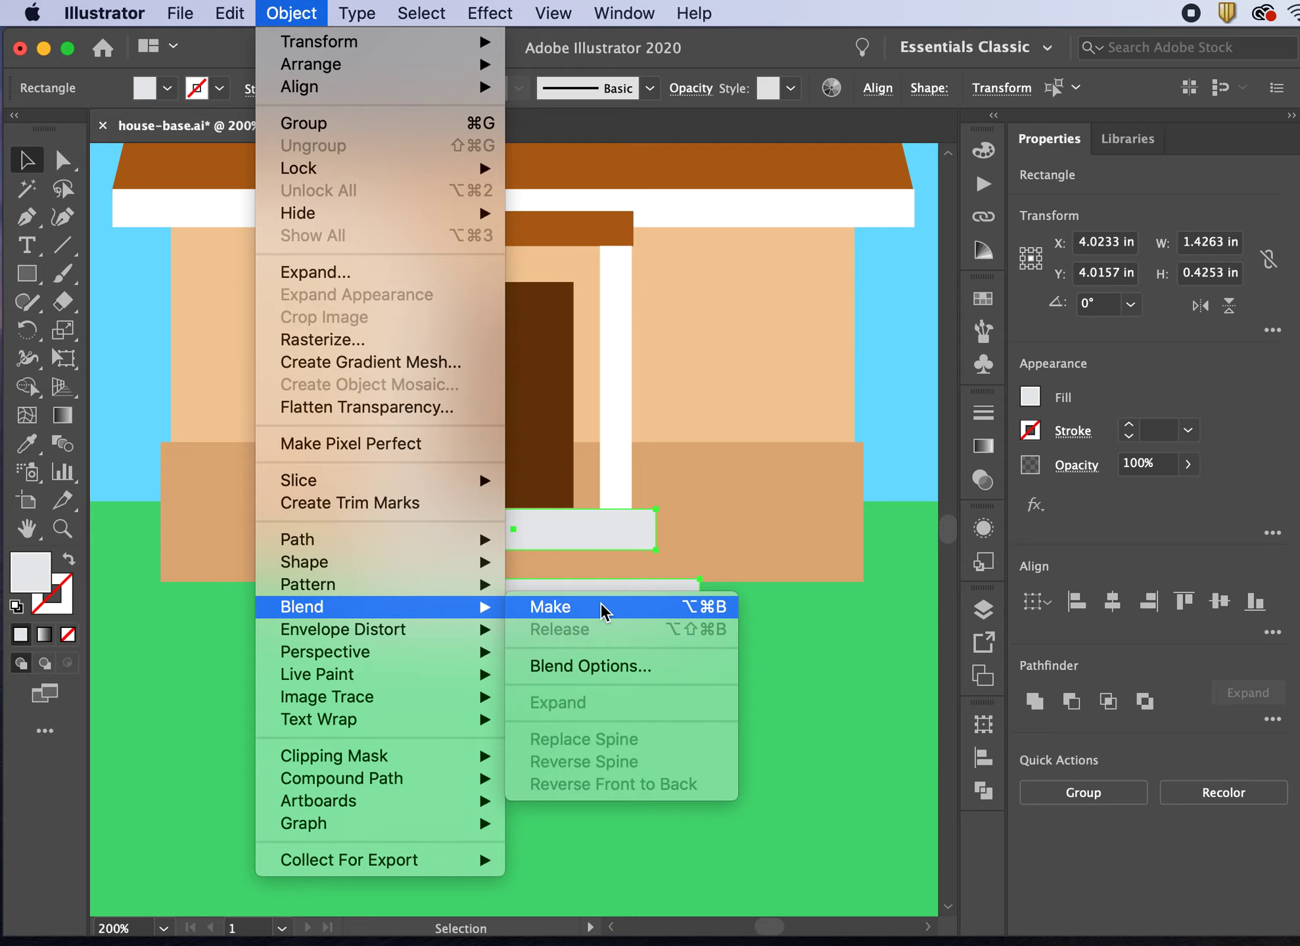
{"action": "left_click", "coordinate": [591, 667]}
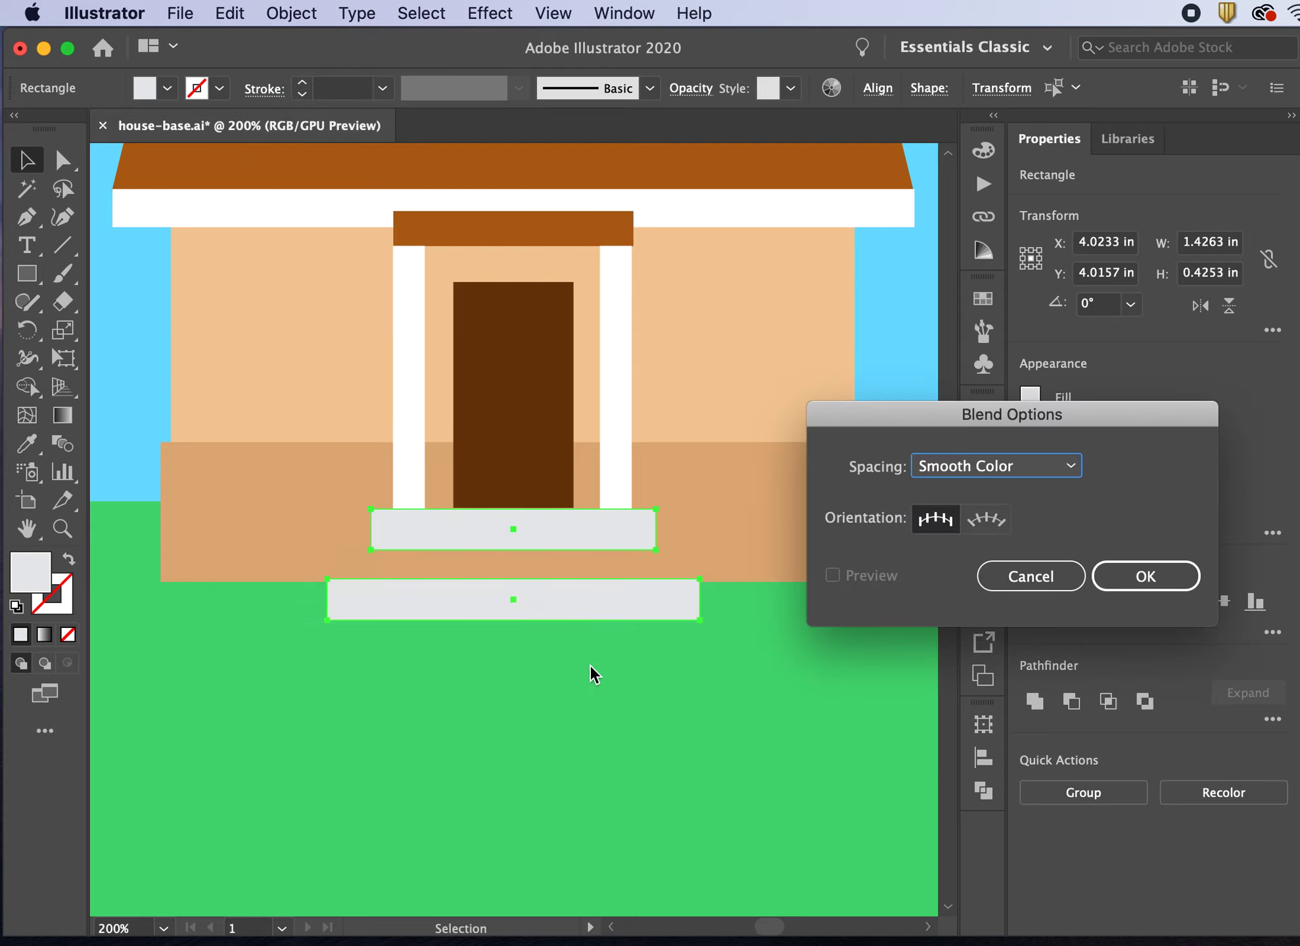
{"action": "left_click_drag", "start_coordinate": [973, 414], "coordinate": [825, 246]}
{"action": "left_click", "coordinate": [847, 296]}
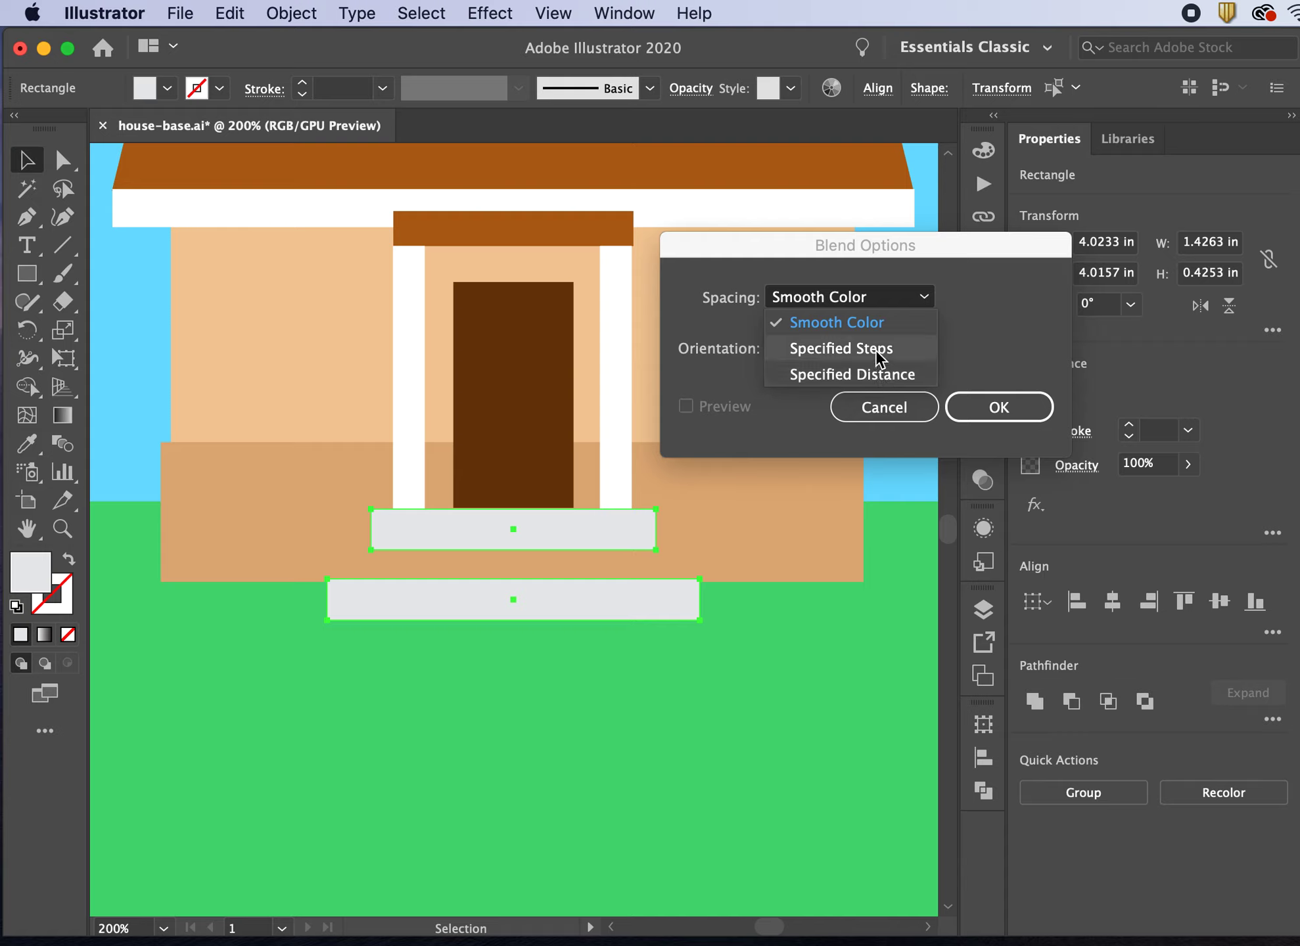
{"action": "left_click", "coordinate": [877, 350]}
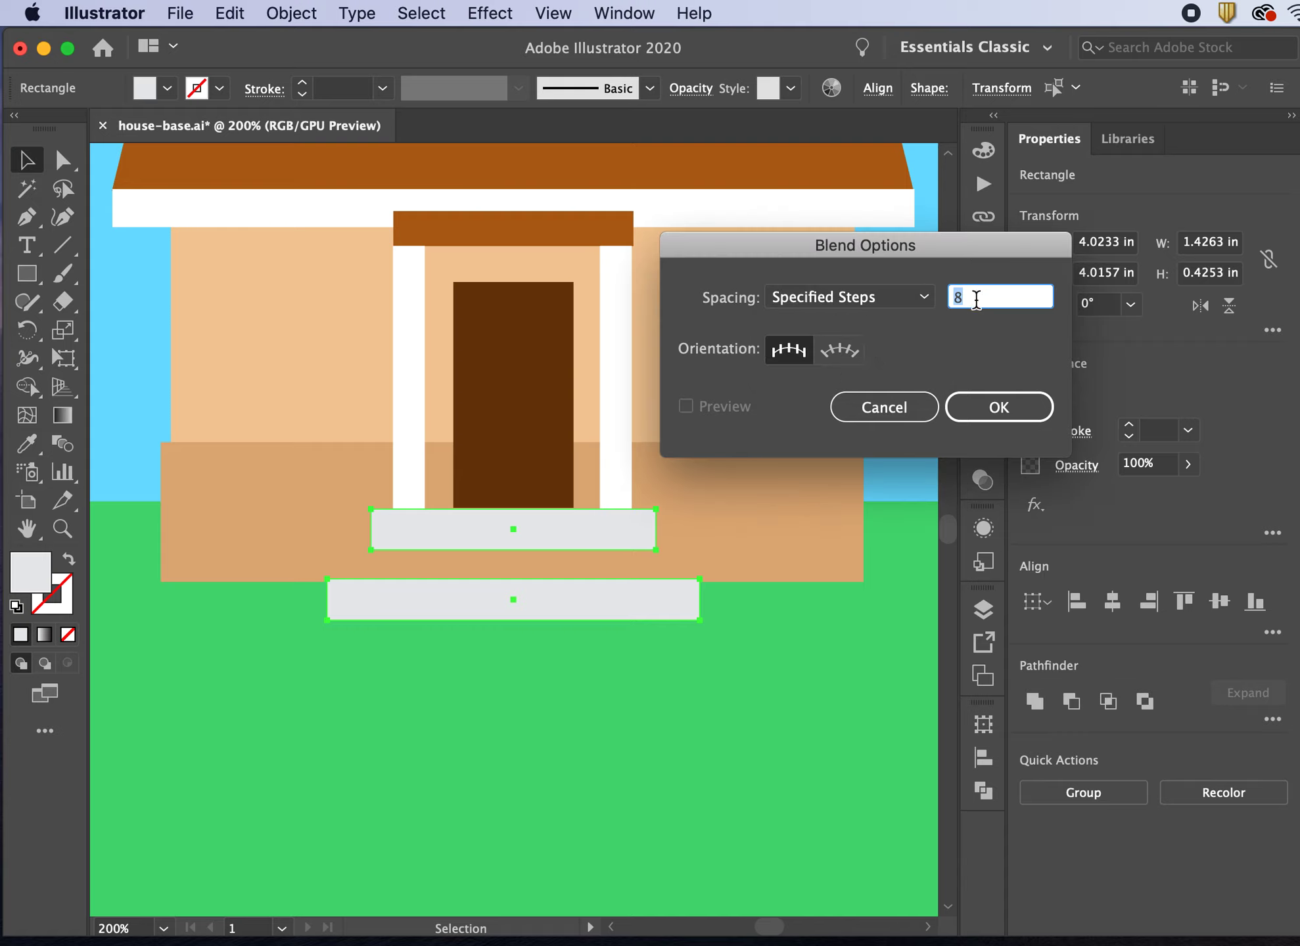
{"action": "type", "text": "1"}
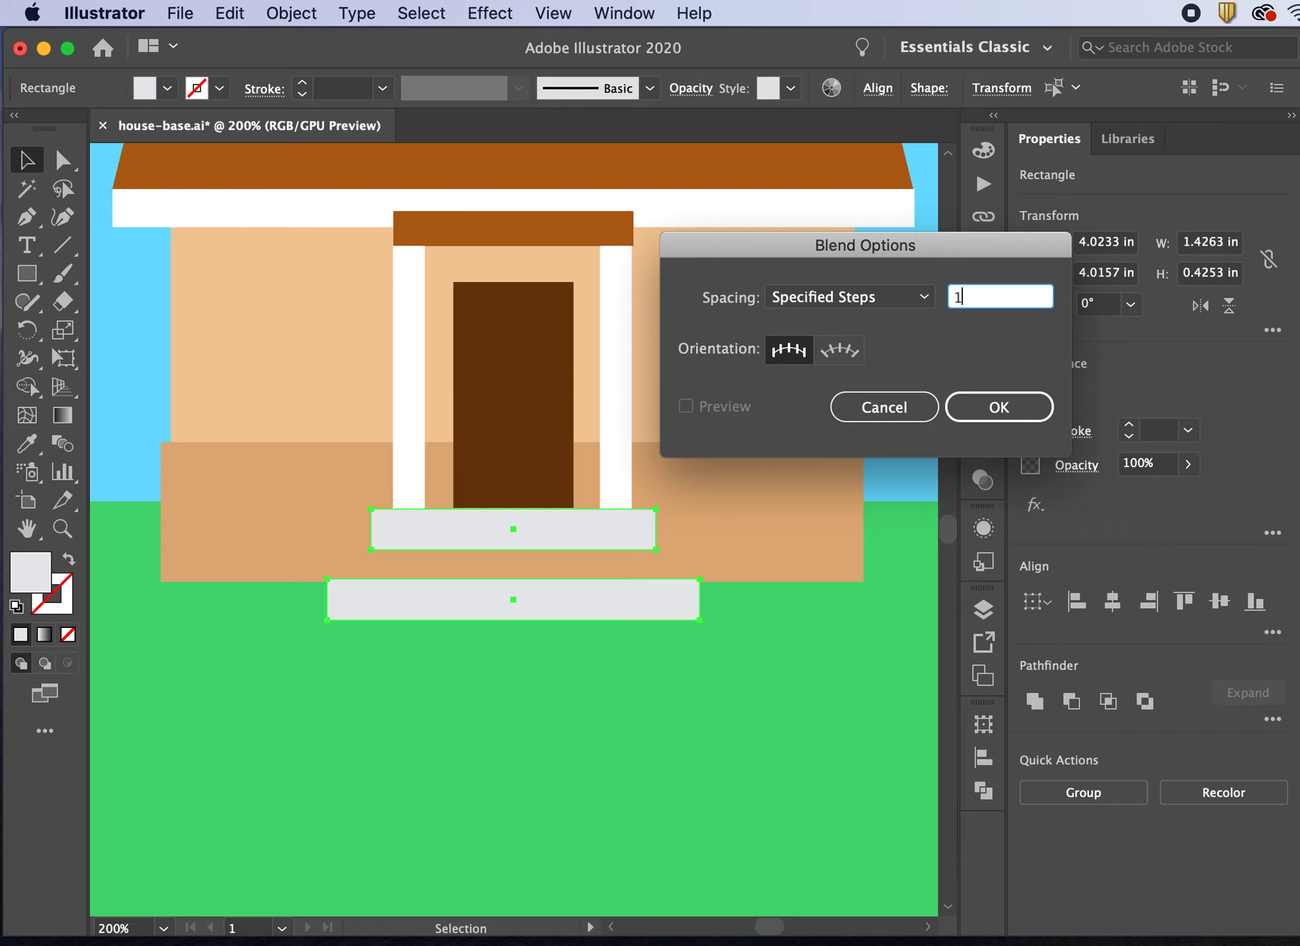